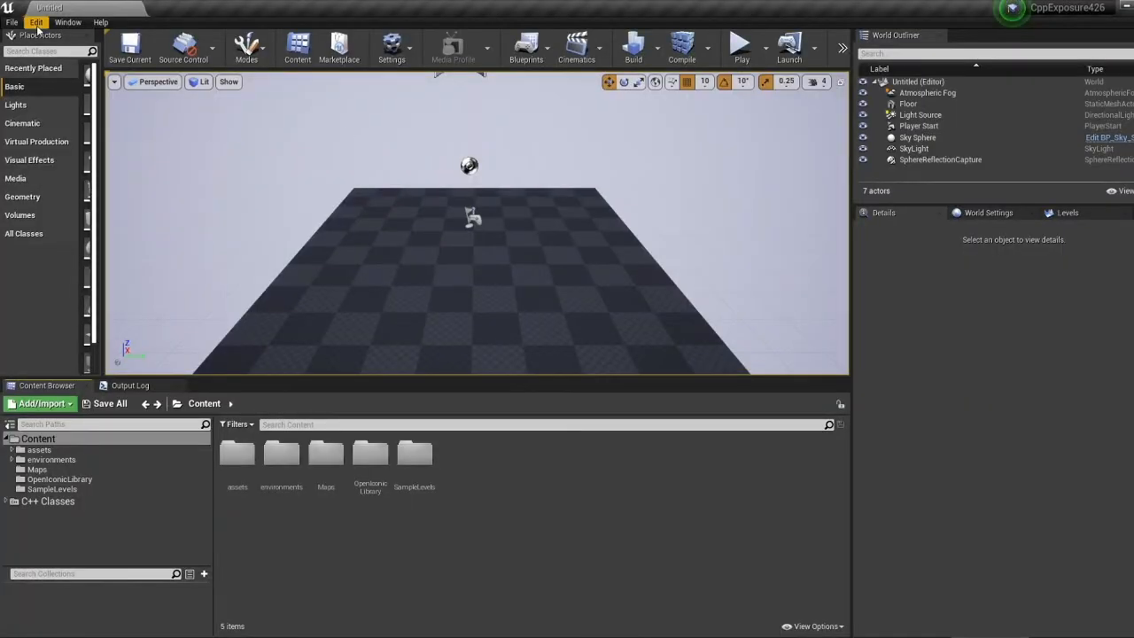
Open the Plugins browser and search the built-in plugins for "editor script" and "virtual".
left_click(36, 22)
left_click(86, 211)
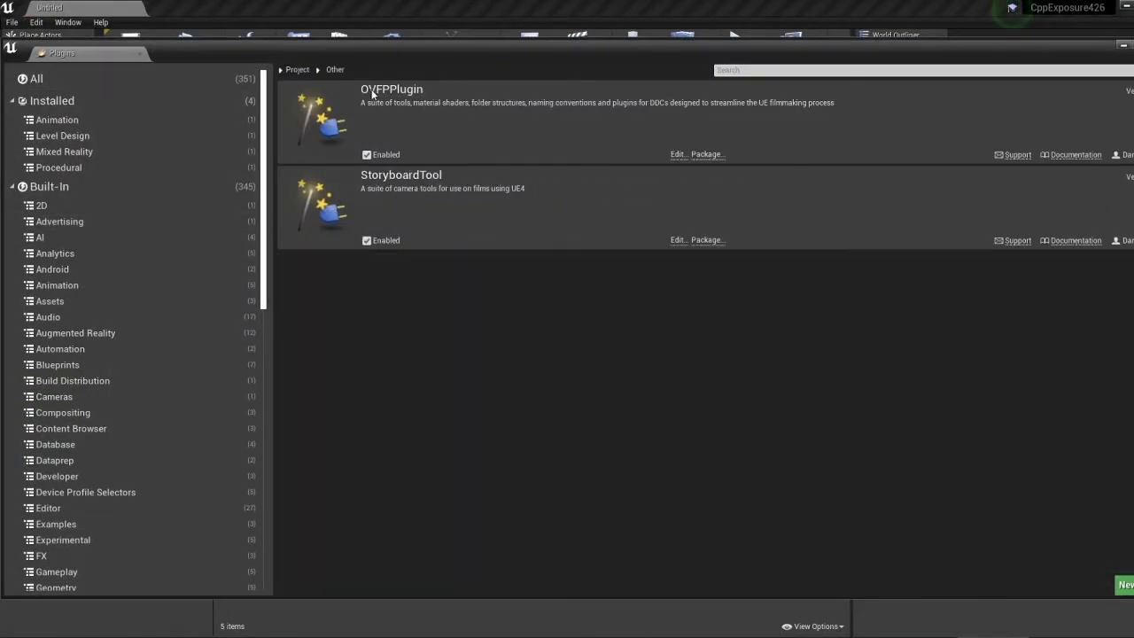
left_click(103, 204)
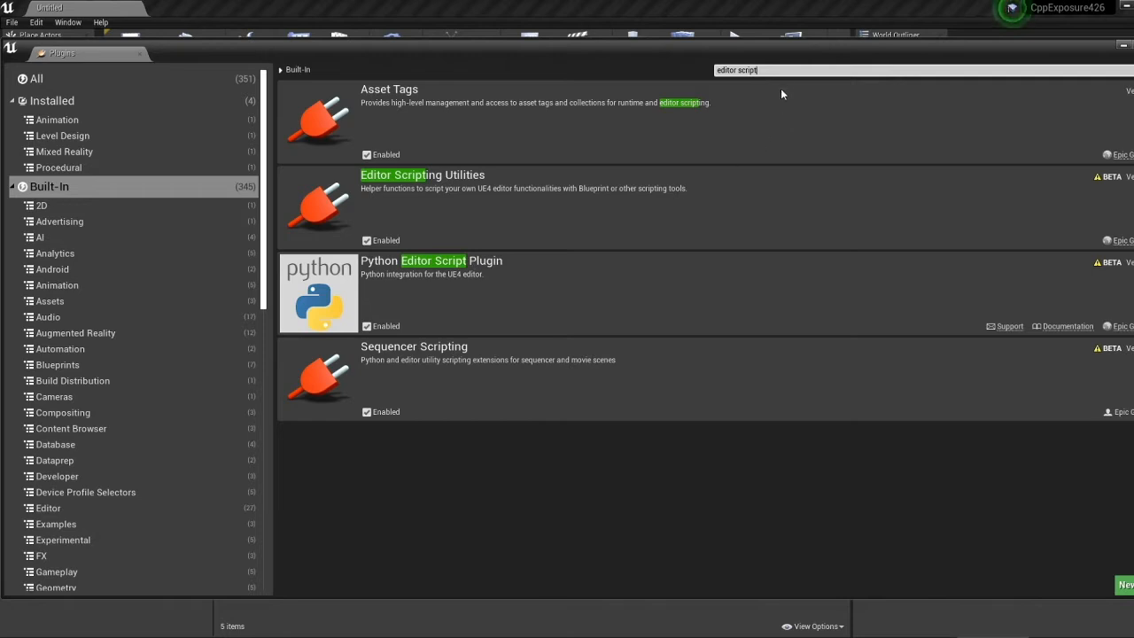
key("ctrl+a")
type("vir")
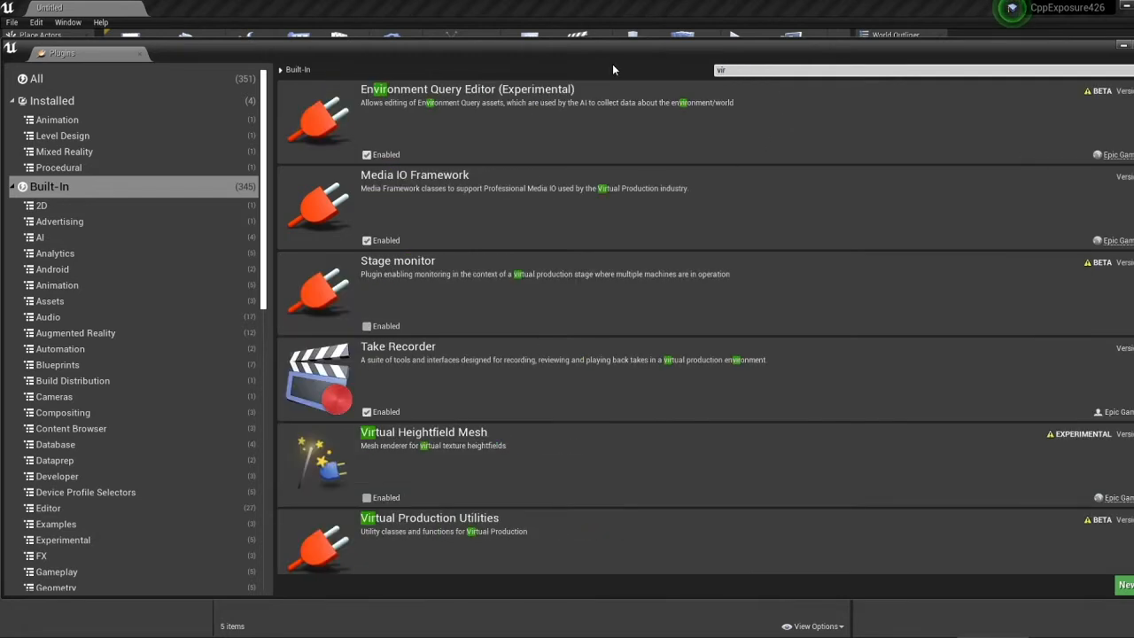
type("tual")
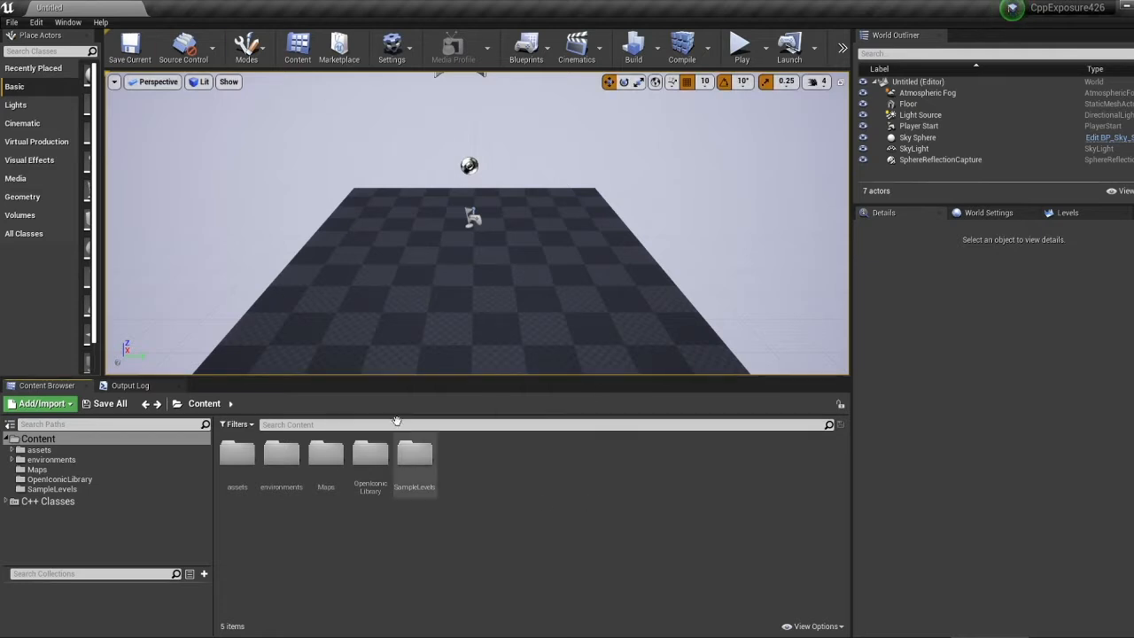
Show plugin content and engine content in the Content Browser, and select the OVFPPlugin Content folder.
left_click(816, 627)
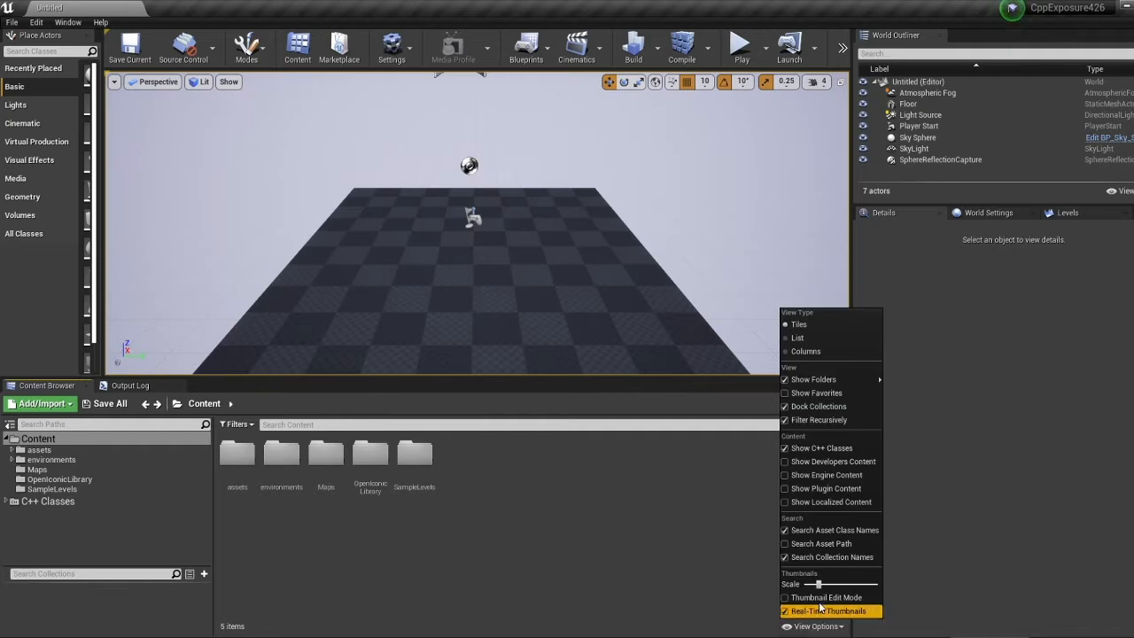
left_click(815, 492)
left_click(816, 627)
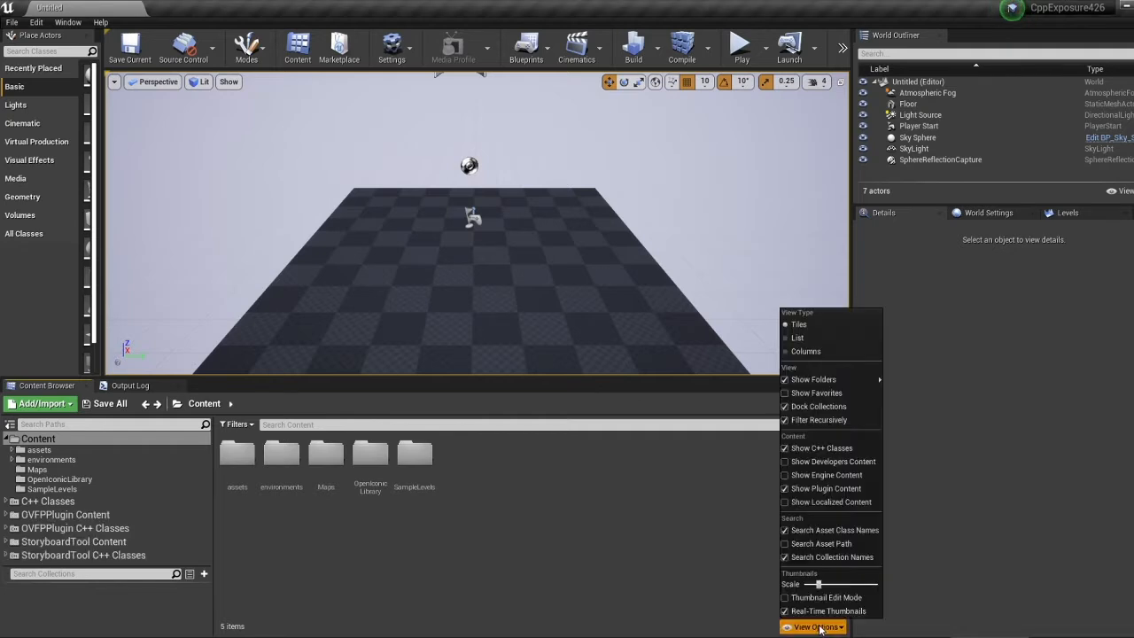
left_click(818, 476)
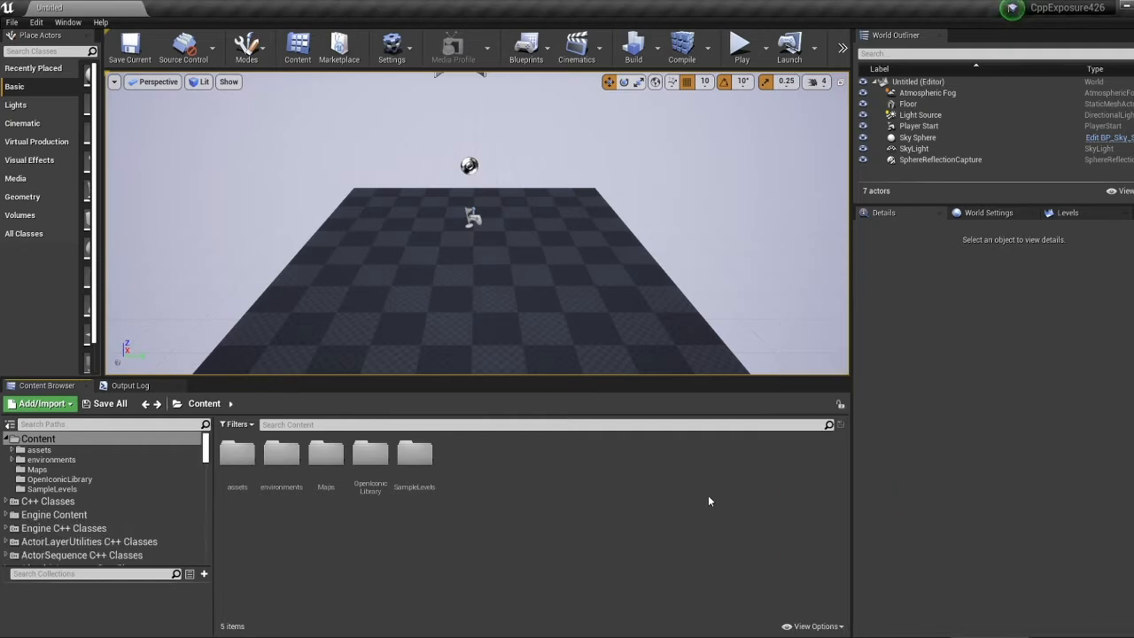
scroll(62, 483, "down", 5)
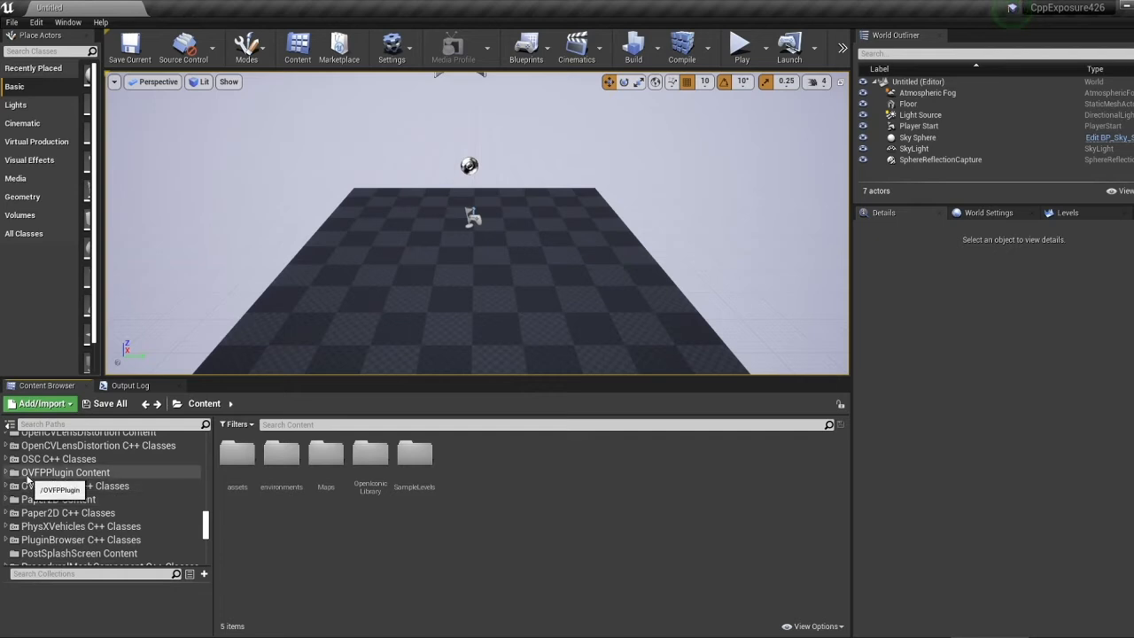
left_click(105, 474)
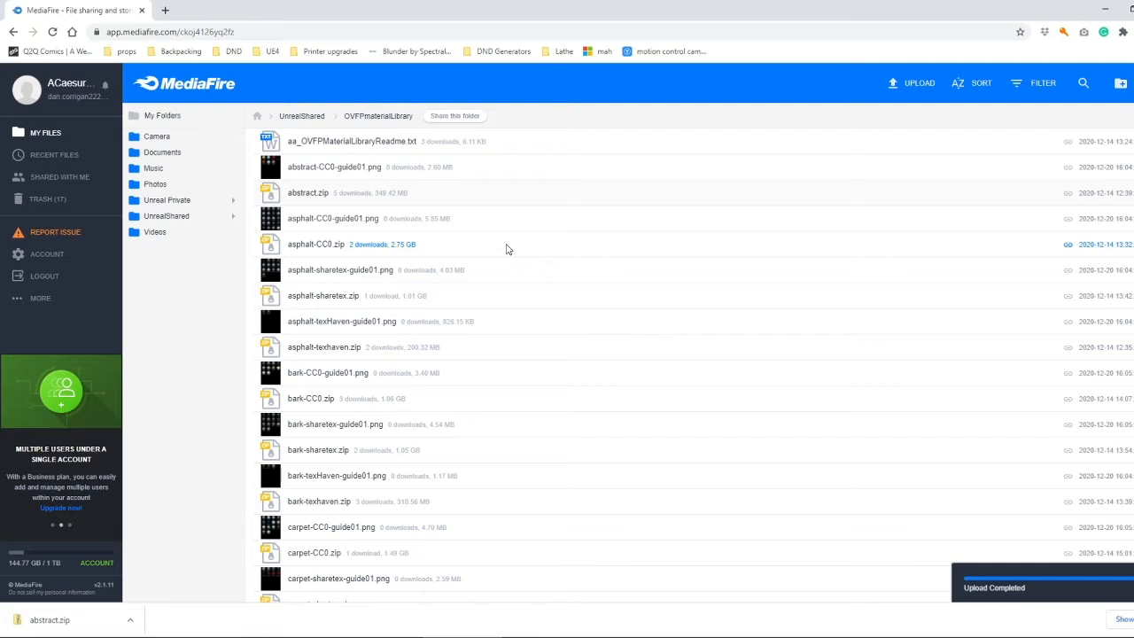
Copy the content folder from the extracted abstract material download into the CppExposure426 project folder.
left_click(342, 169)
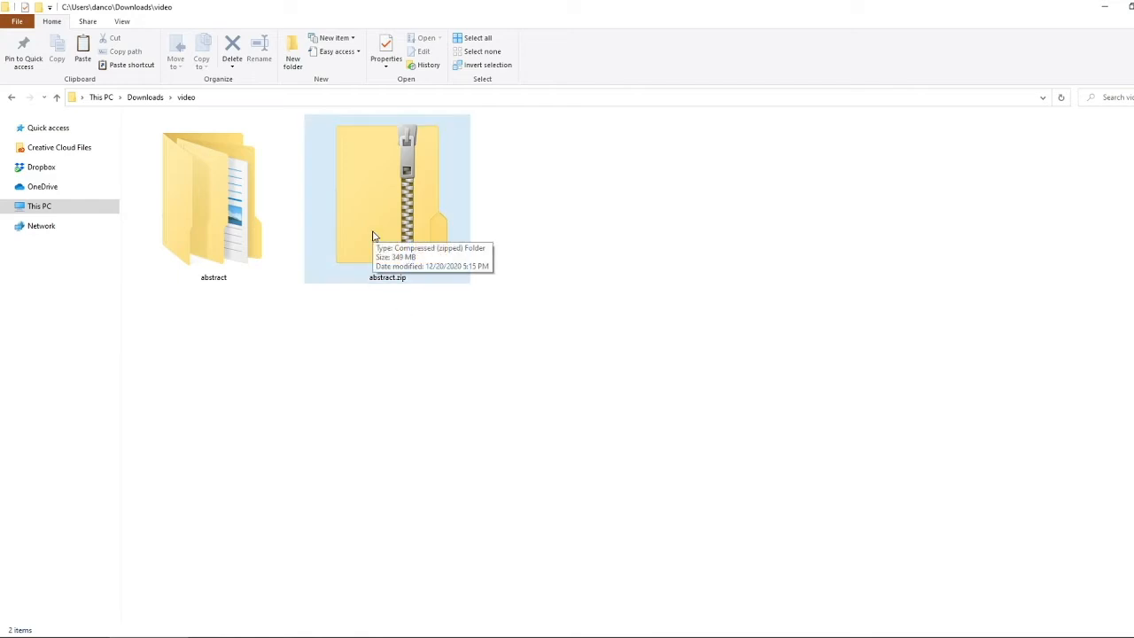
double_click(285, 231)
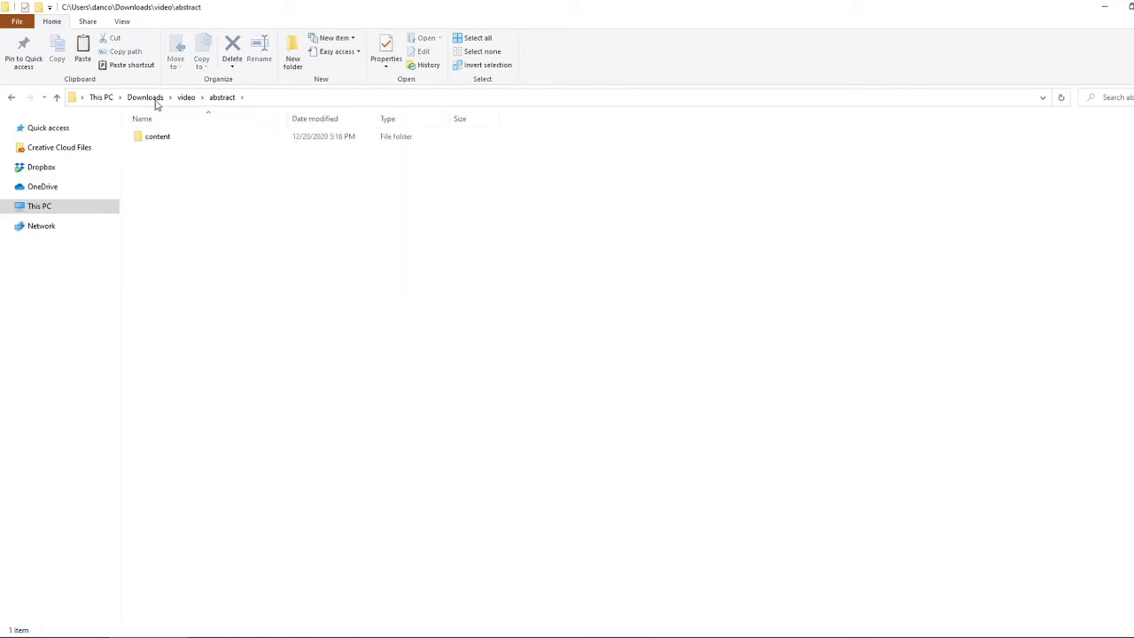
left_click(171, 139)
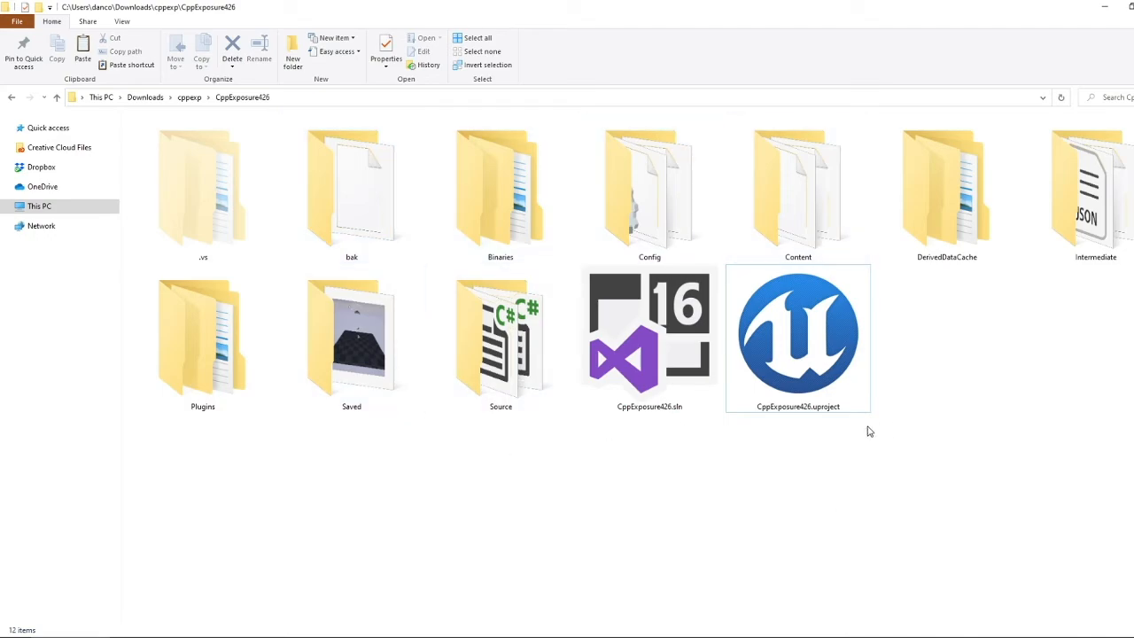
left_click(791, 212)
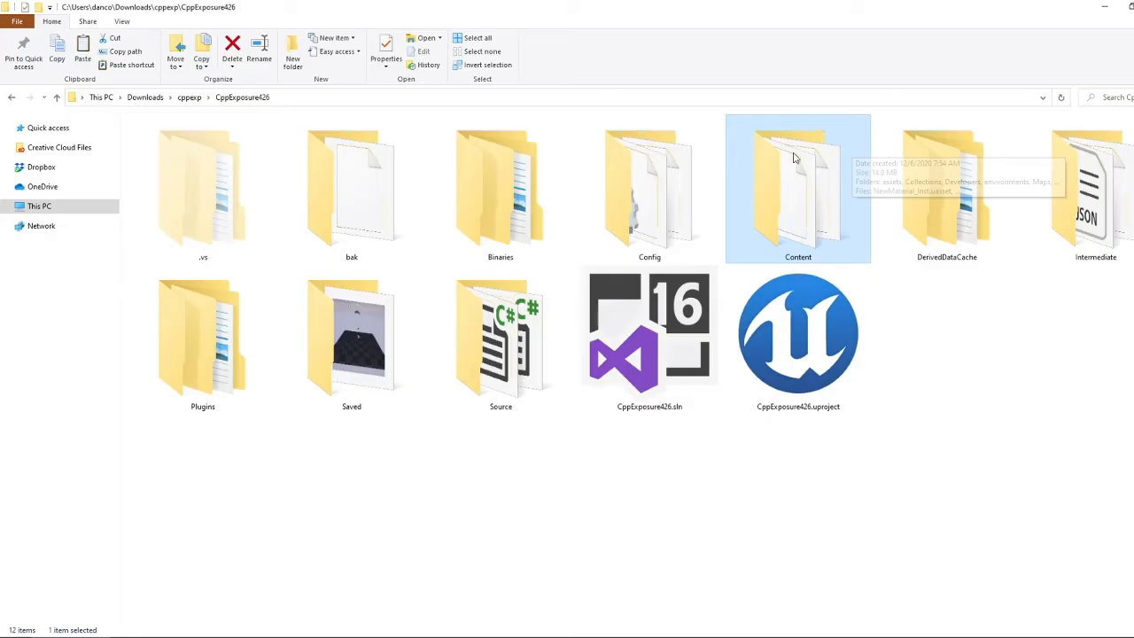
left_click(926, 350)
key("ctrl+v")
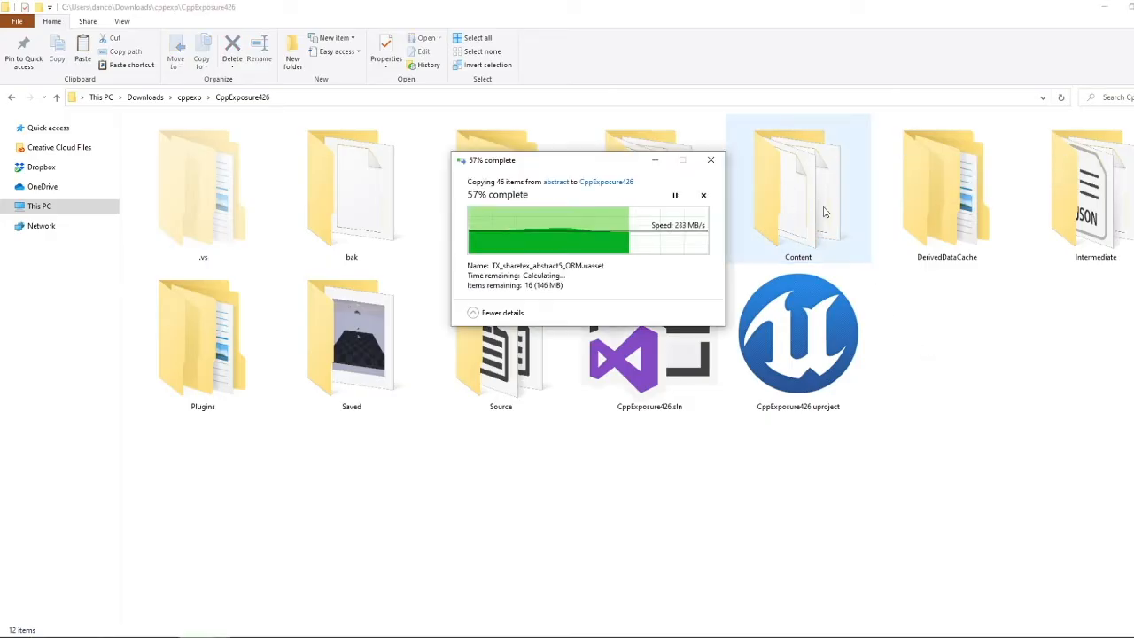
Check the copied material folders in the project's Content\assets\materials\abstract directory.
double_click(796, 203)
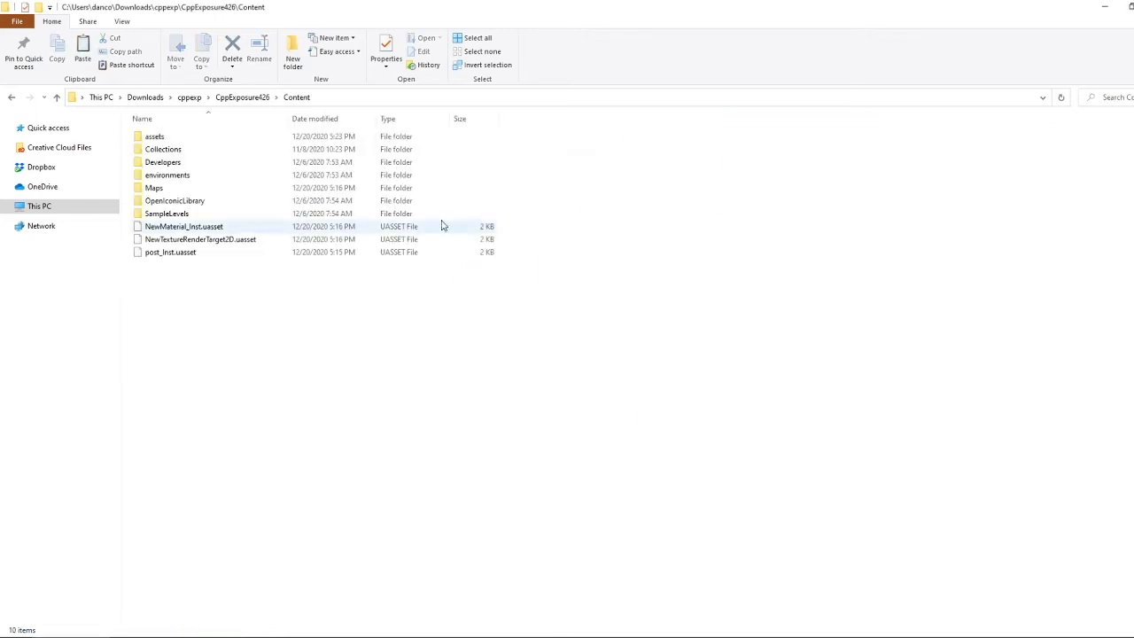
double_click(155, 137)
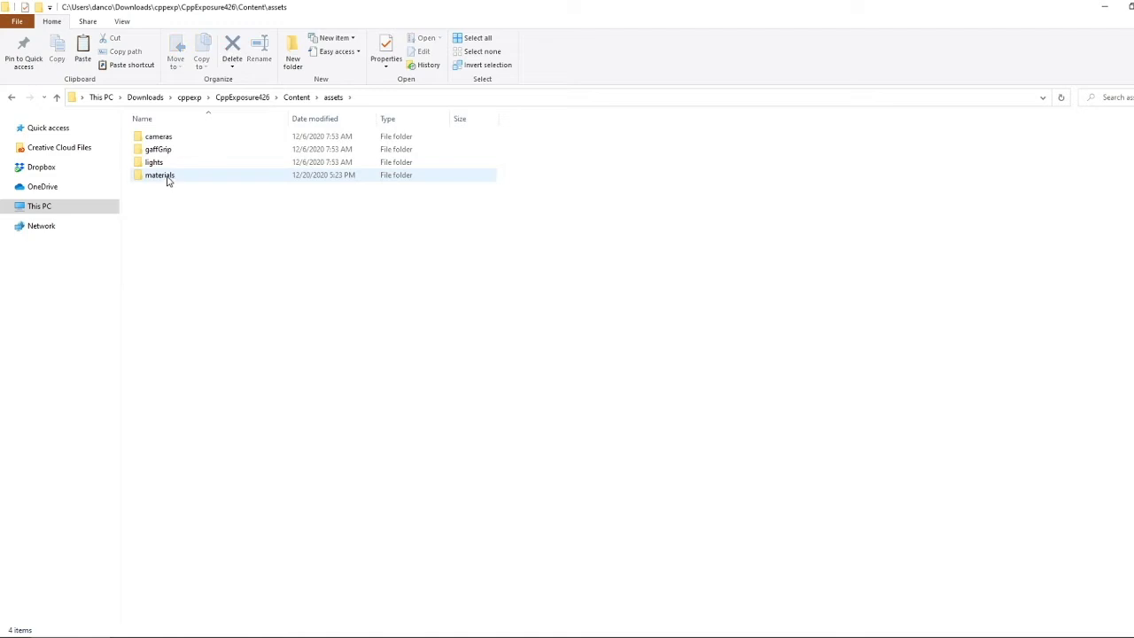
left_click(177, 178)
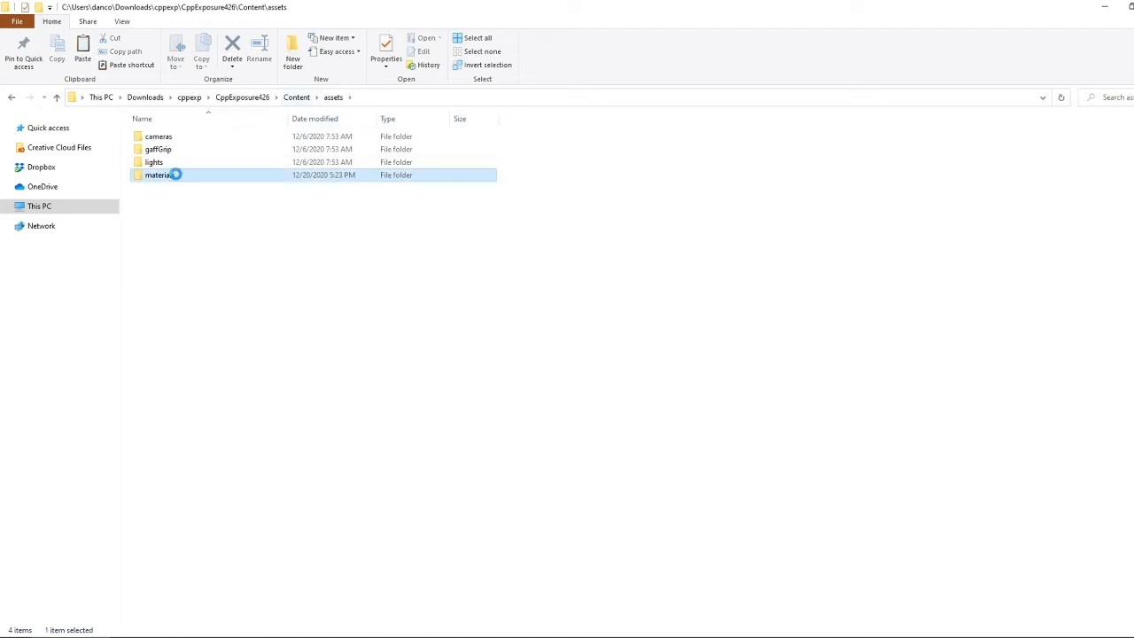
double_click(175, 175)
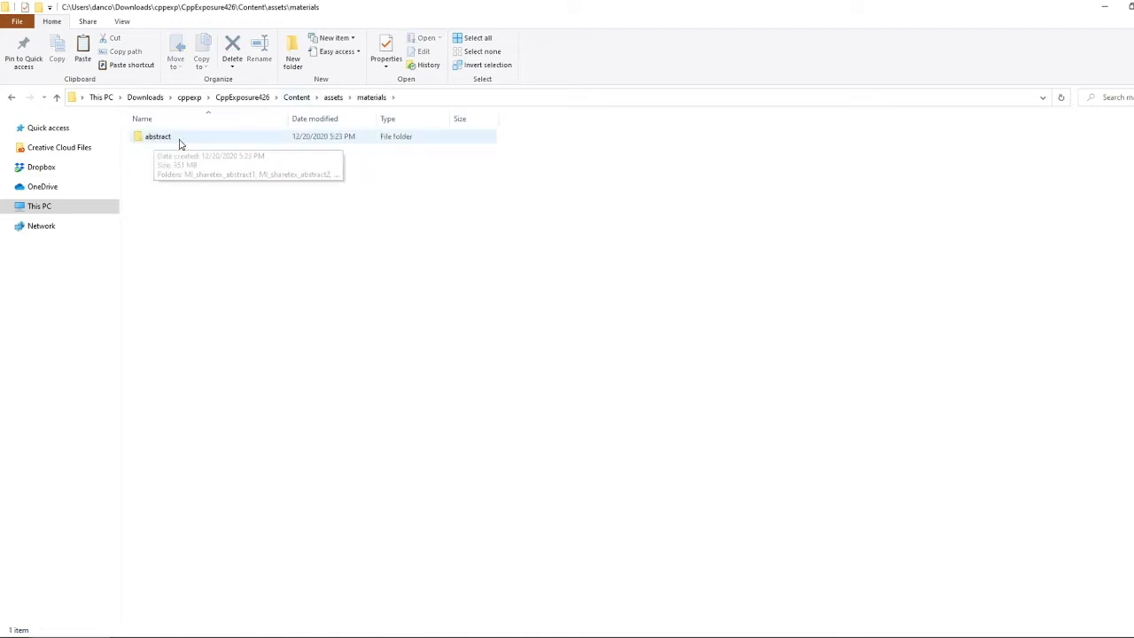
double_click(176, 138)
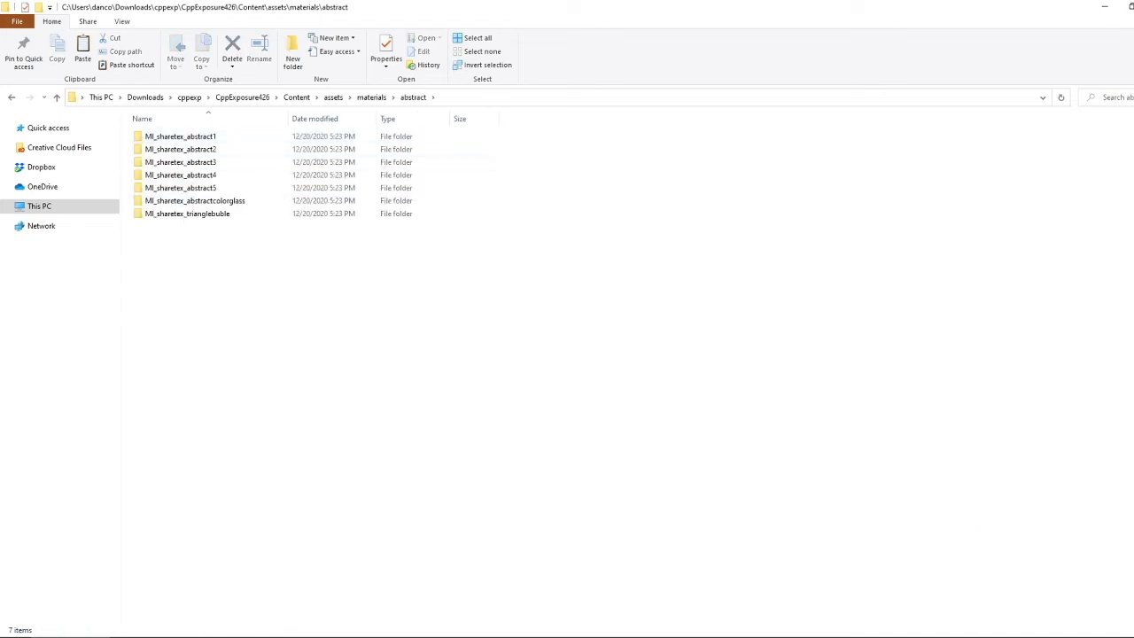
Switch to Unreal Editor and open the assets/materials/abstract/MI_sharetex_abstract1 folder in the Content Browser.
left_click(986, 637)
double_click(250, 457)
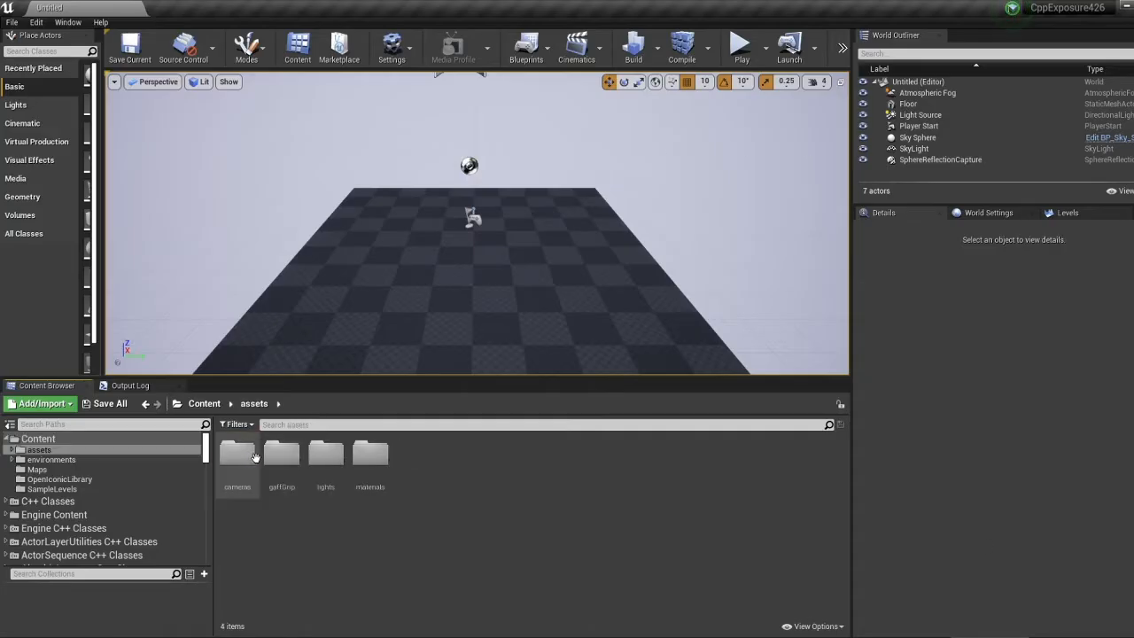
double_click(368, 454)
double_click(241, 457)
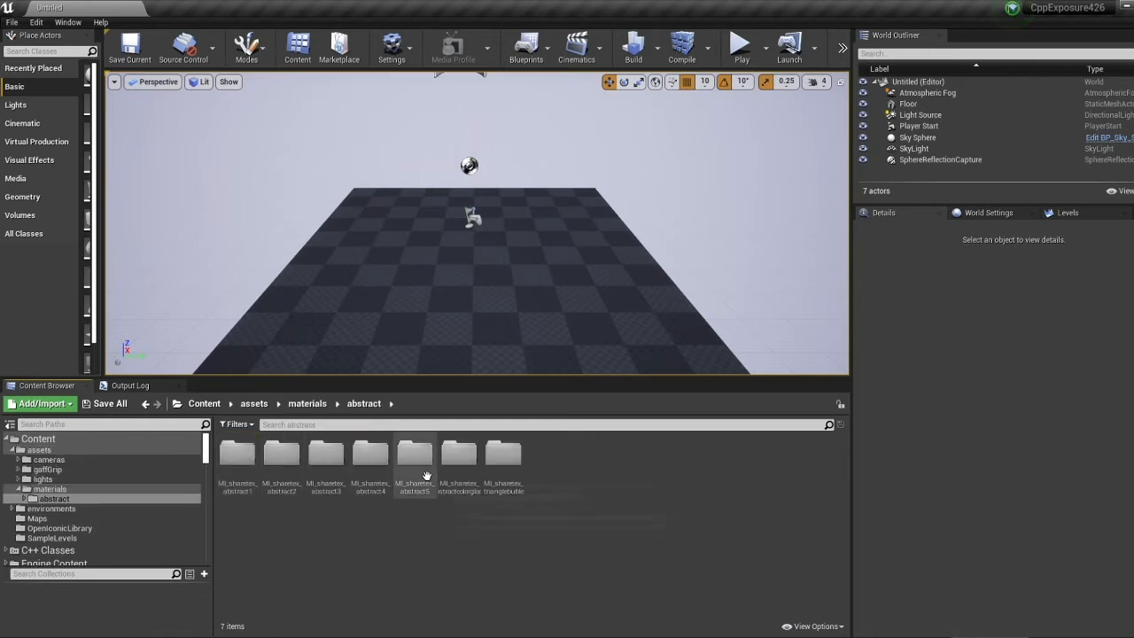
double_click(241, 457)
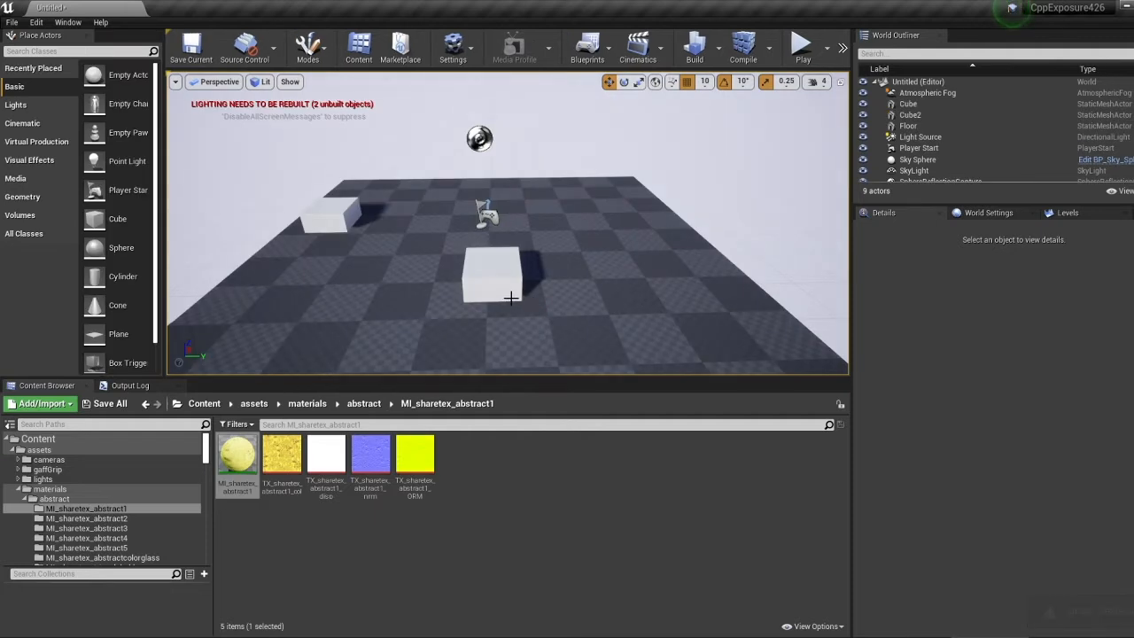
Apply the MI_sharetex_abstract1 material to both cubes in the level.
left_click_drag(237, 456, 486, 278)
left_click(326, 222)
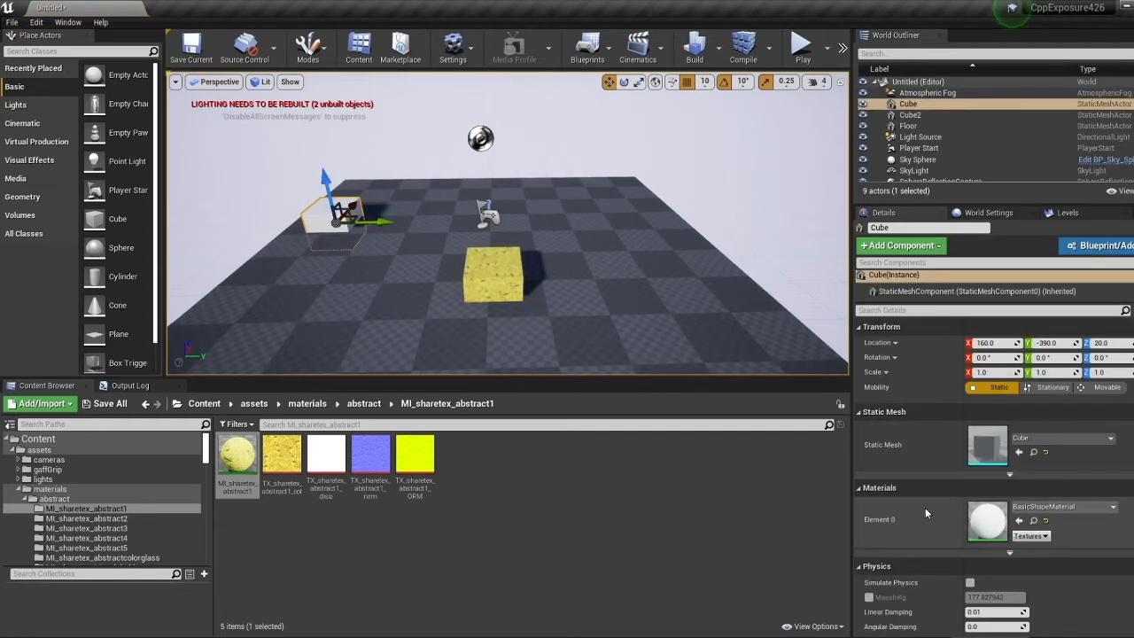
left_click(1020, 521)
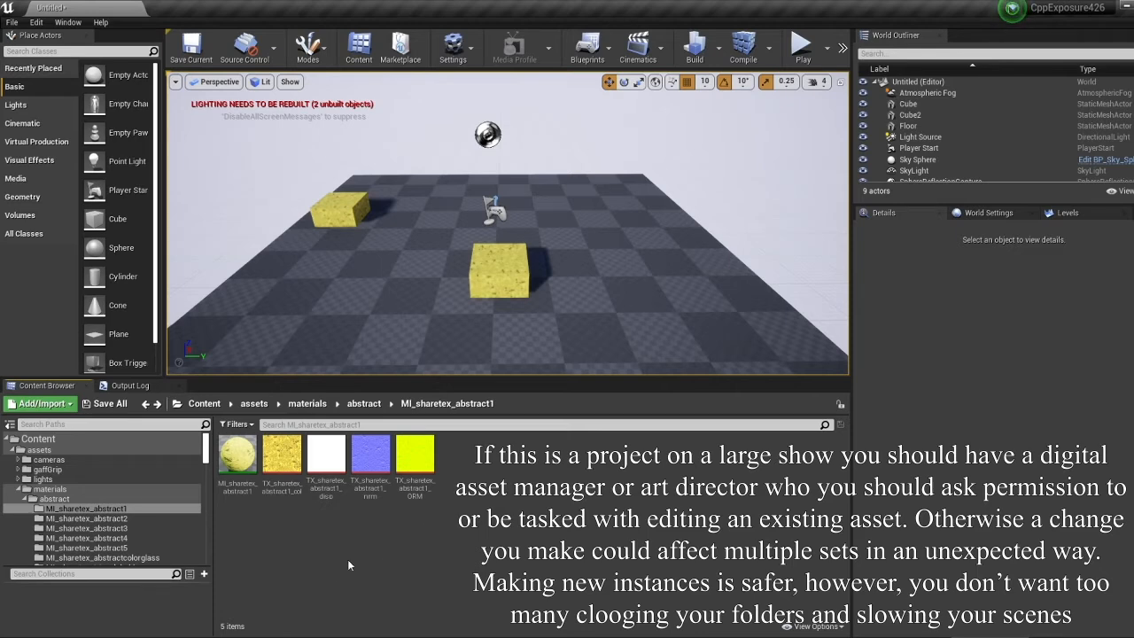
Duplicate the MI_sharetex_abstract1 material instance and name the copy MI_sharetex_abstract1-green.
double_click(236, 454)
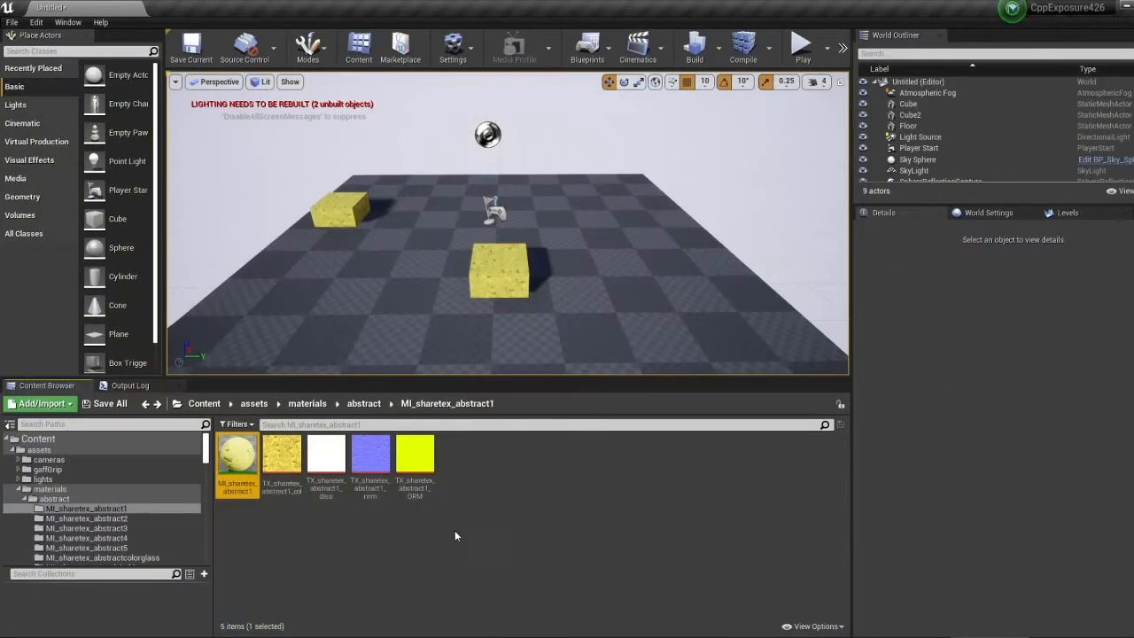
left_click(455, 531)
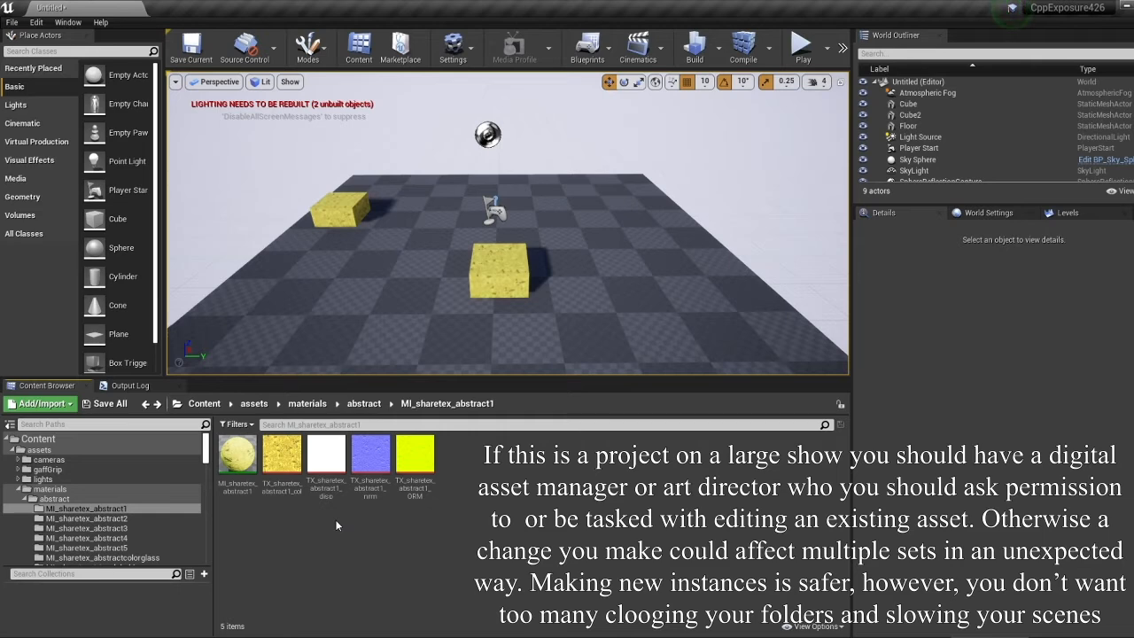
left_click(252, 468)
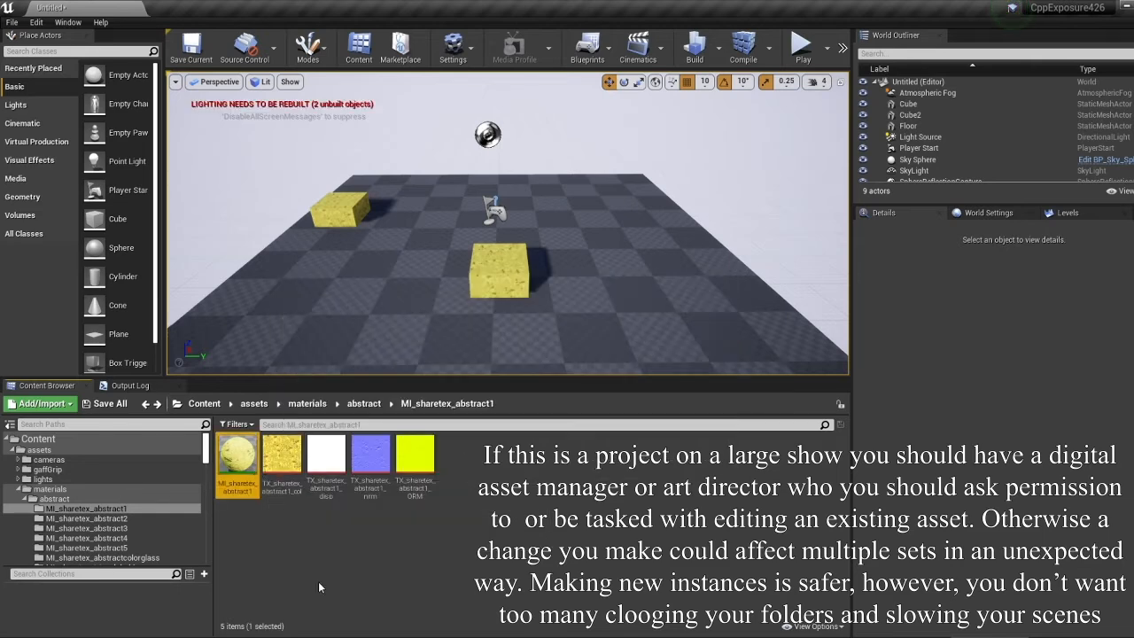
key("ctrl+w")
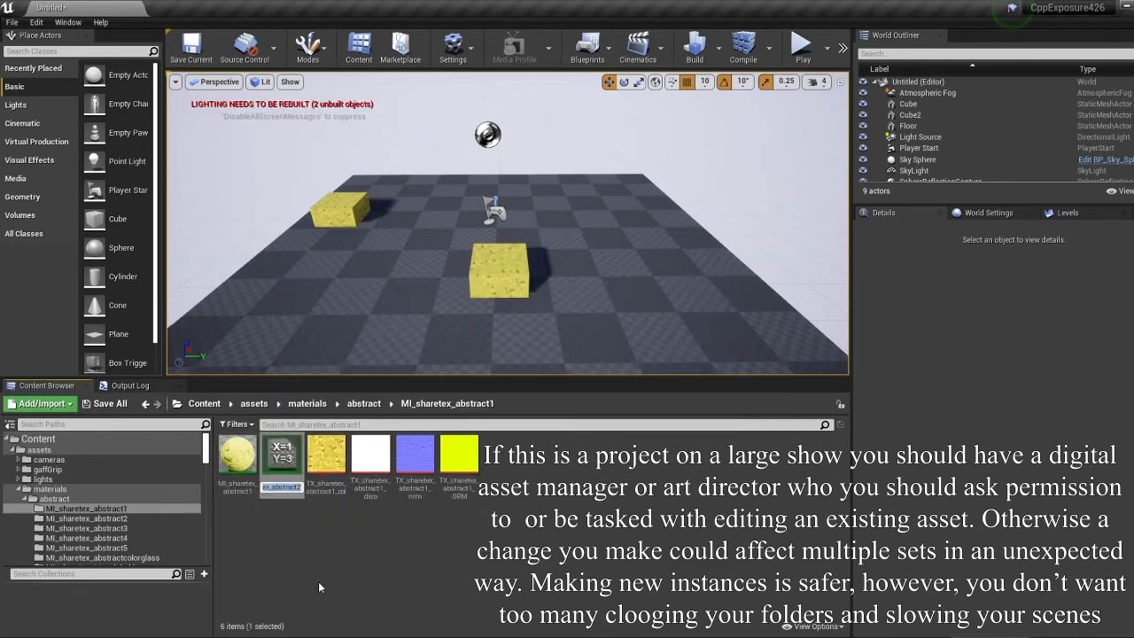
key("Right")
key("BackSpace")
type("1_")
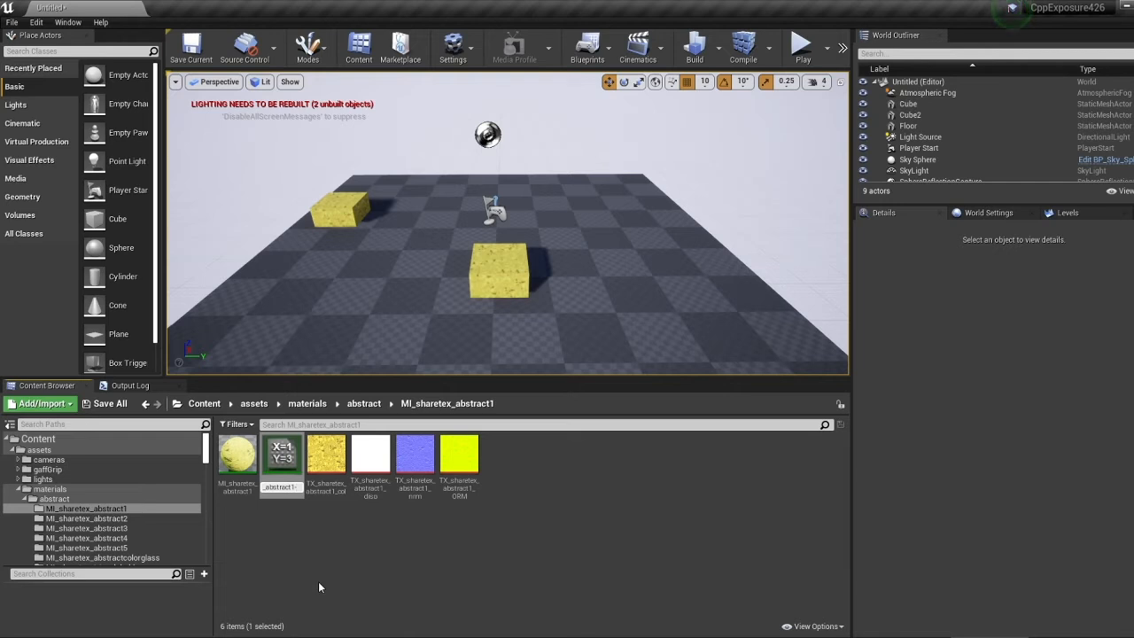
type("green")
key("Return")
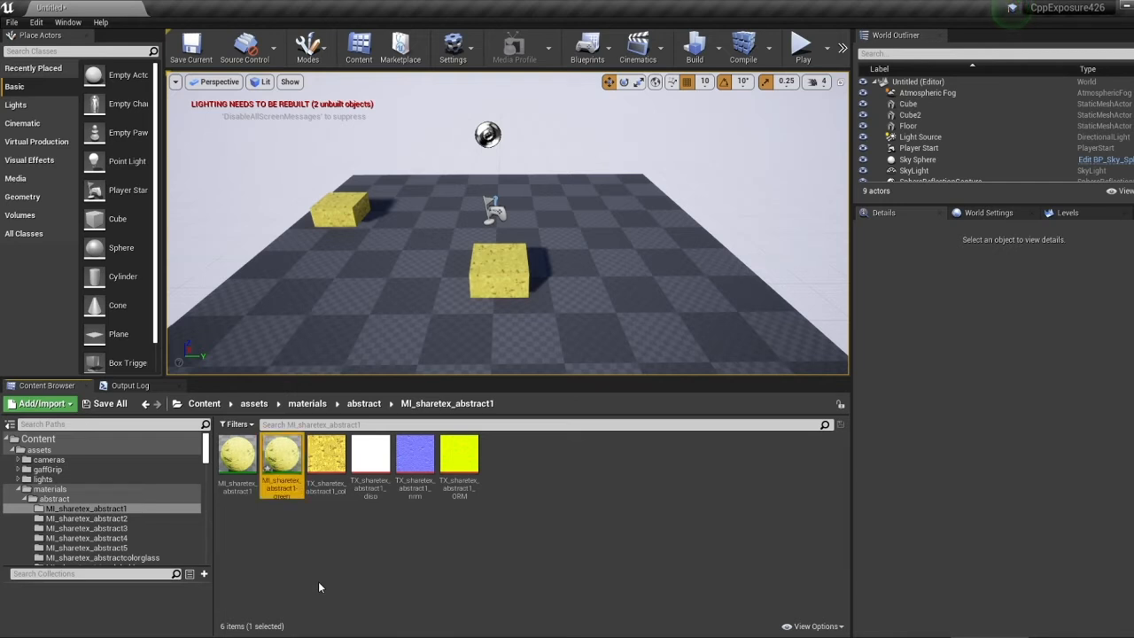
Open the MI_sharetex_abstract1-green instance and set its BaseColor Tint to green, with R 0, G 1.0 and B about 0.26.
double_click(282, 493)
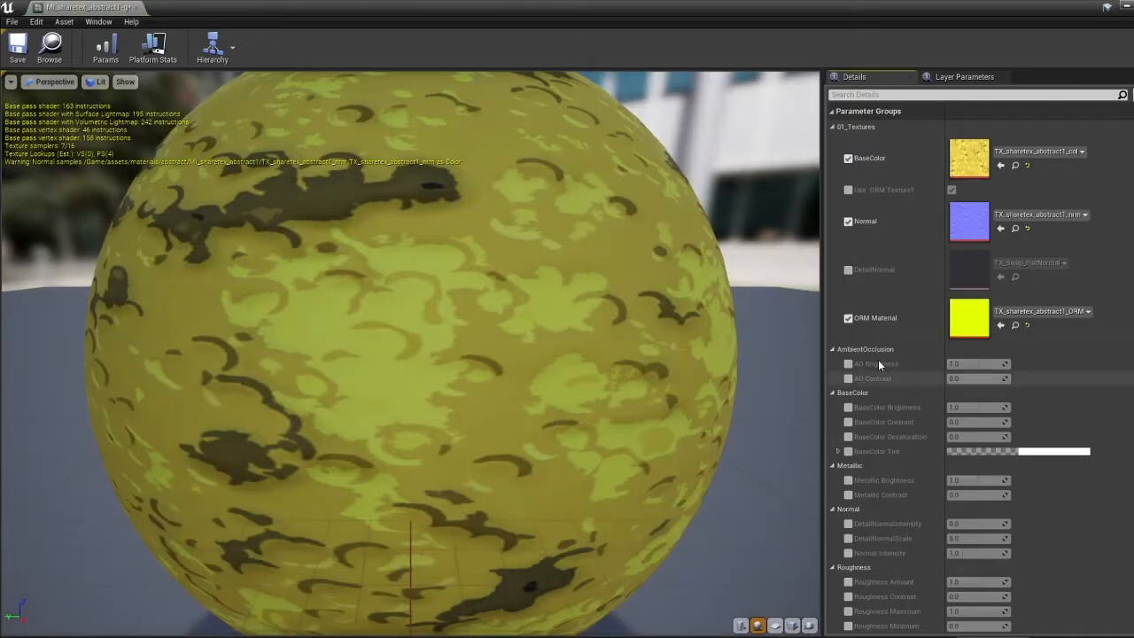
left_click_drag(577, 265, 568, 230)
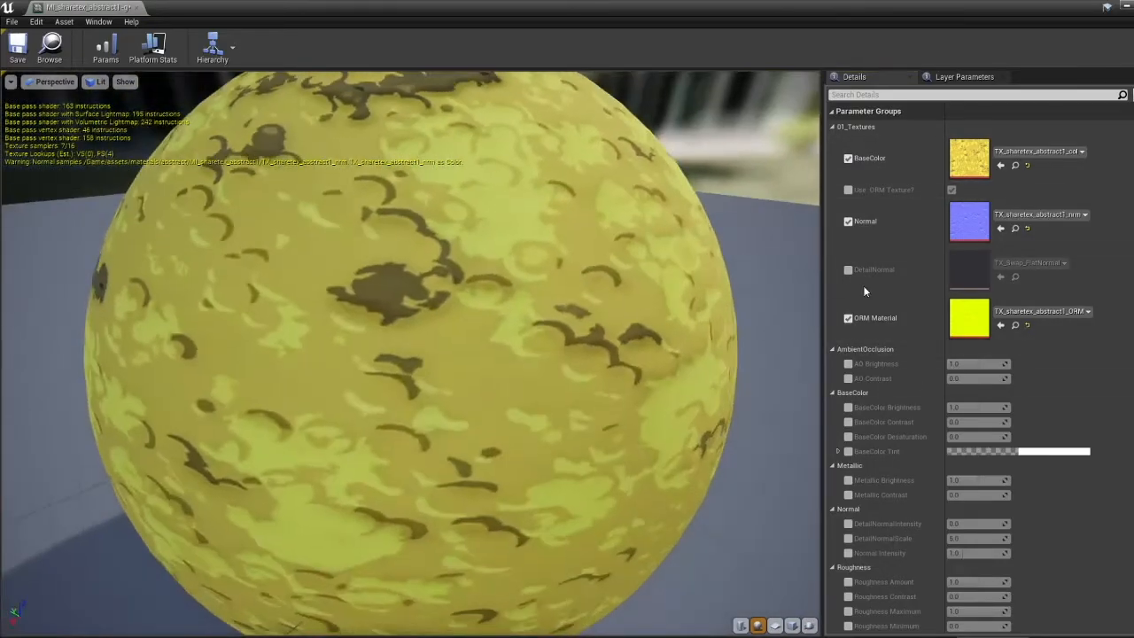
scroll(913, 297, "down", 4)
scroll(942, 335, "up", 4)
scroll(937, 326, "down", 2)
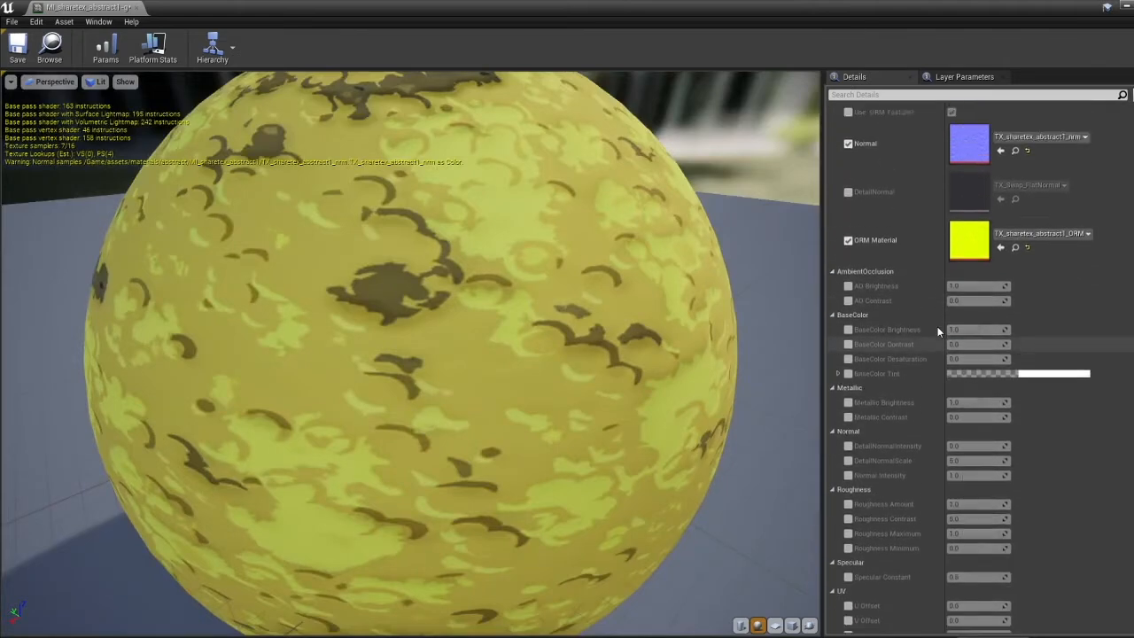
scroll(937, 326, "up", 2)
scroll(919, 479, "down", 4)
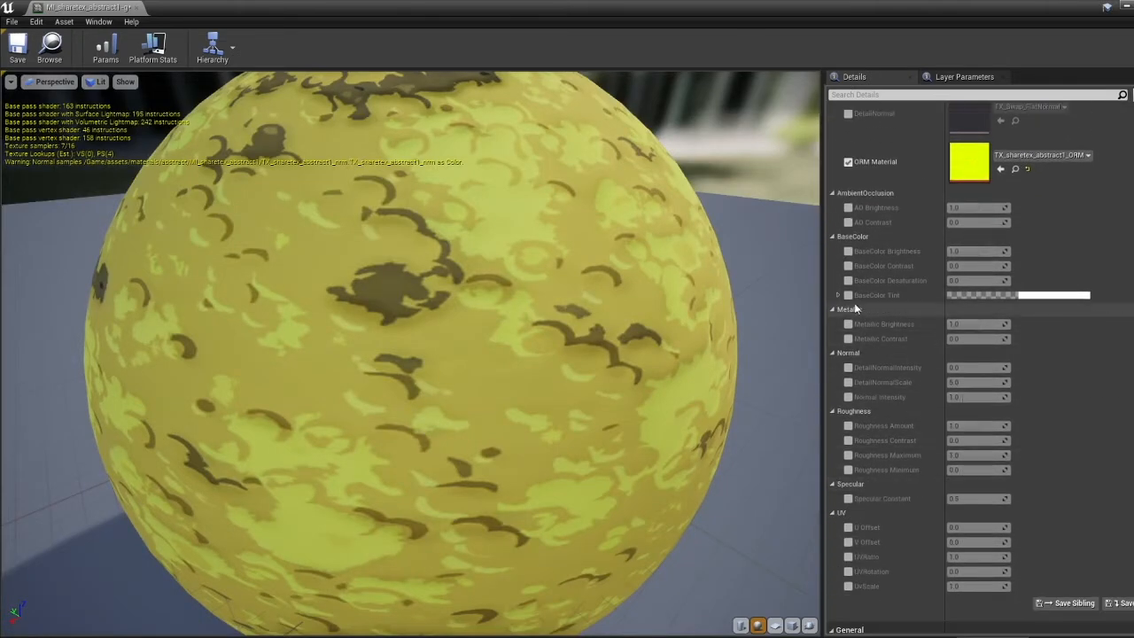
left_click(1032, 295)
left_click(867, 396)
left_click_drag(868, 396, 803, 440)
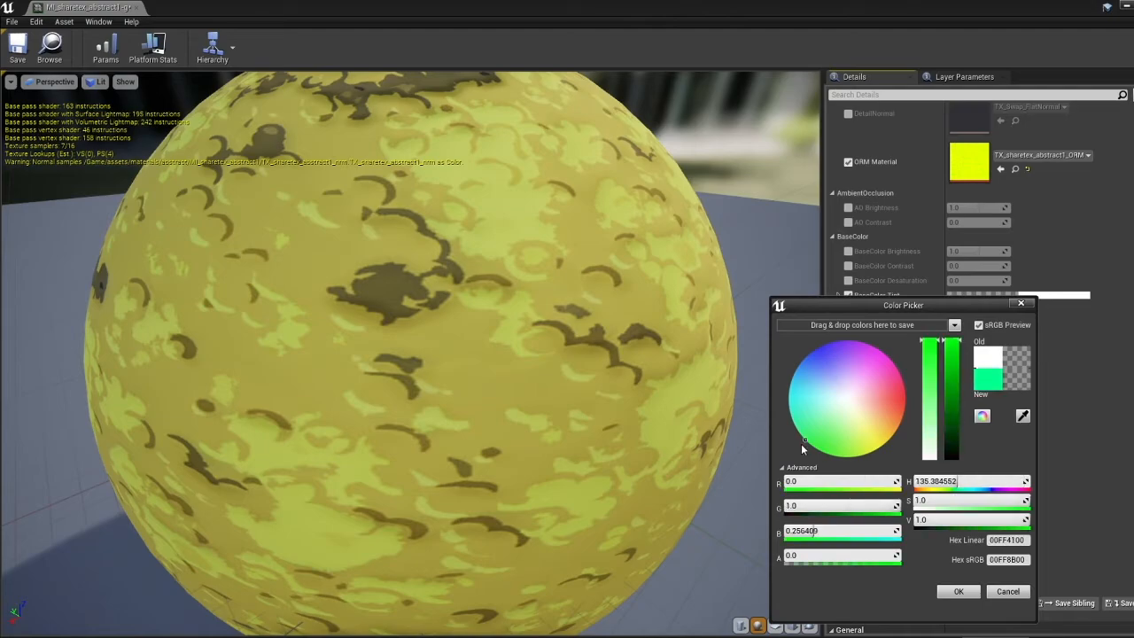
left_click(956, 597)
left_click_drag(405, 391, 133, 346)
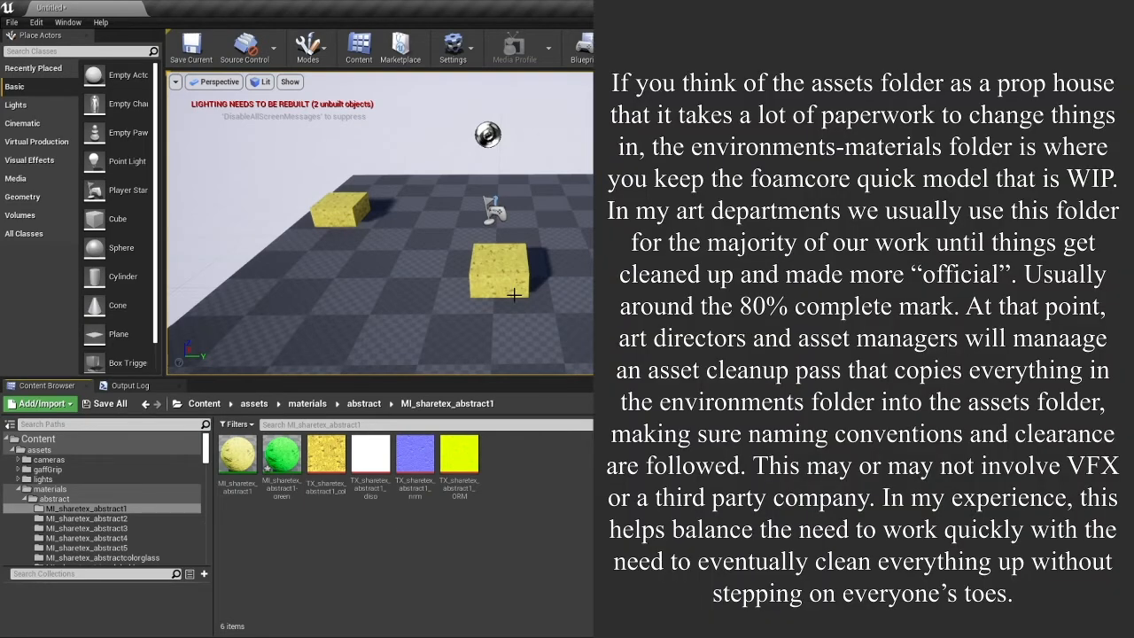
Copy the original MI_sharetex_abstract1 material instance into the environments/BonnieVile/materials folder.
left_click(502, 277)
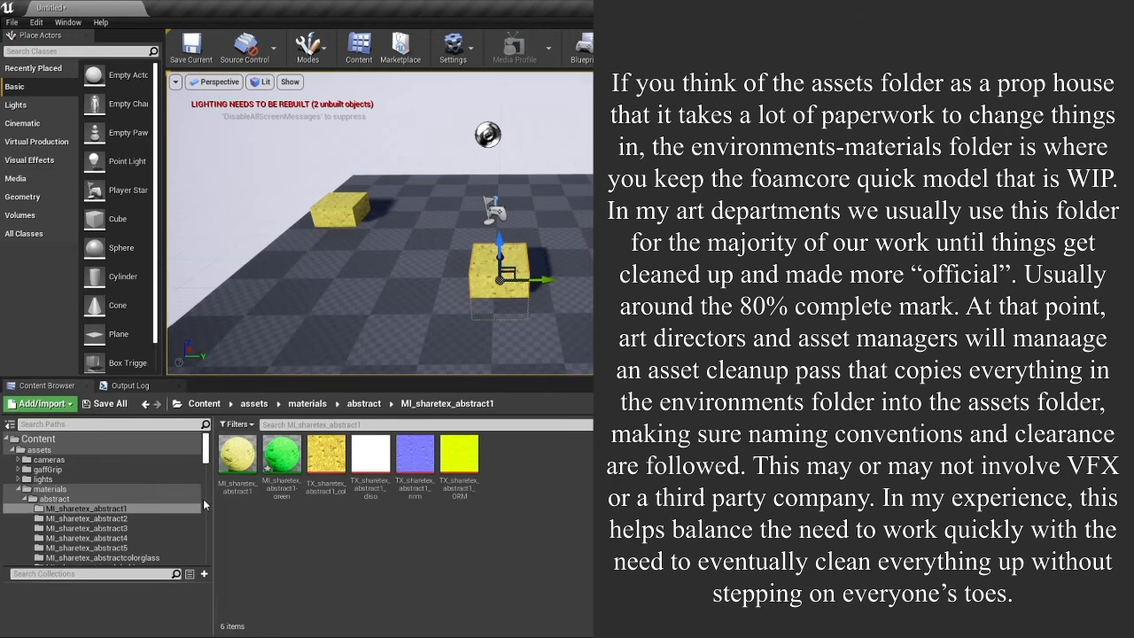
scroll(107, 496, "down", 2)
left_click(237, 457)
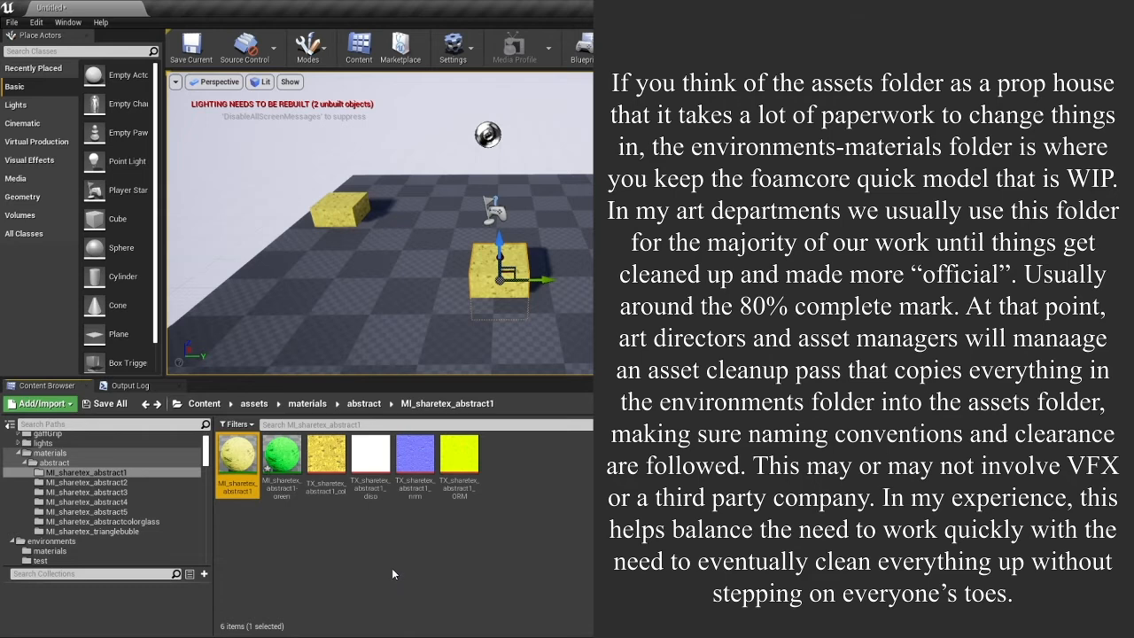
scroll(133, 511, "down", 2)
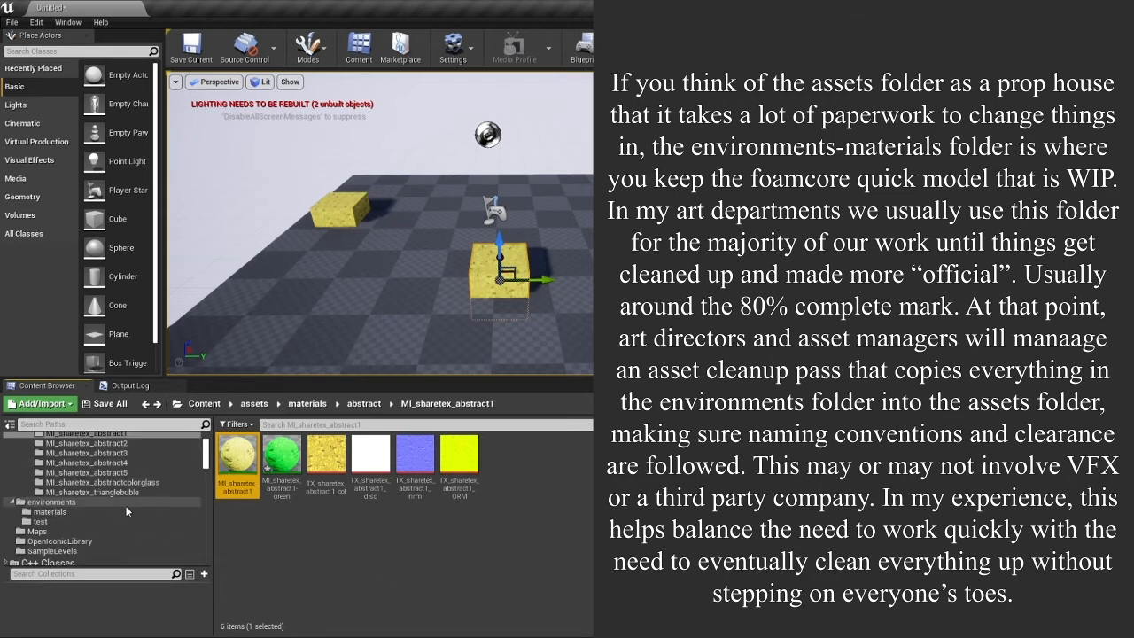
left_click(125, 503)
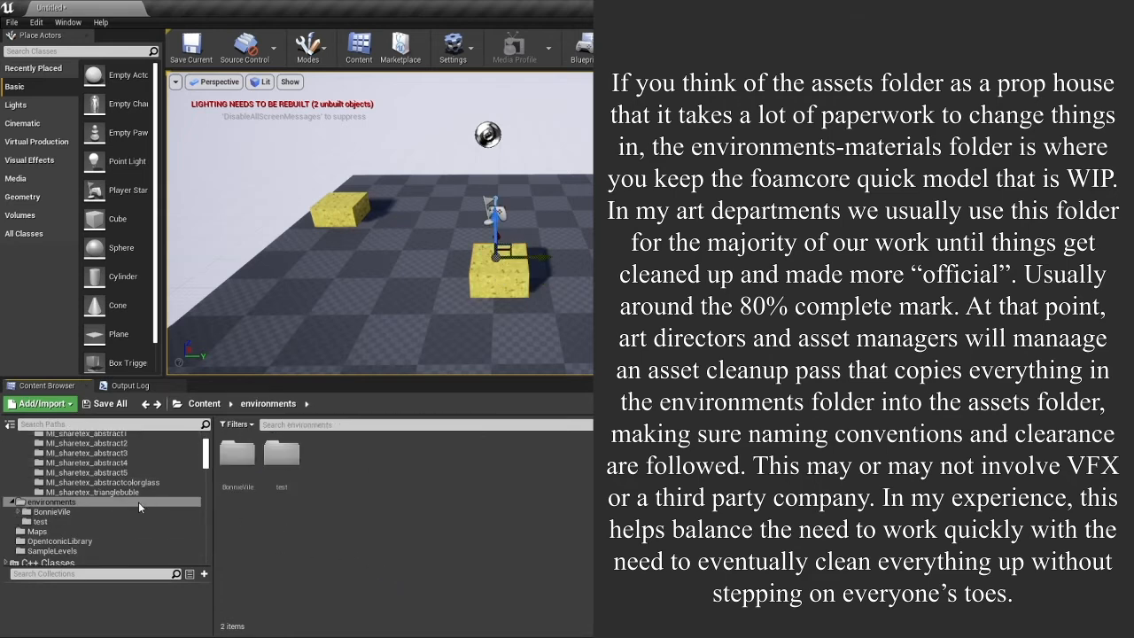
double_click(233, 454)
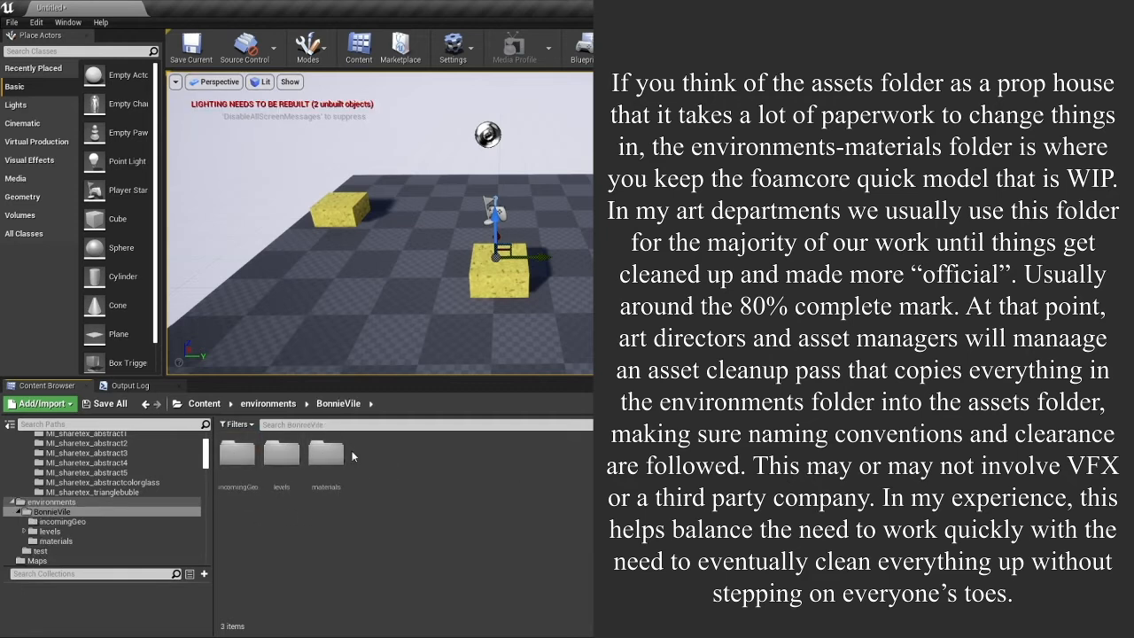
double_click(327, 453)
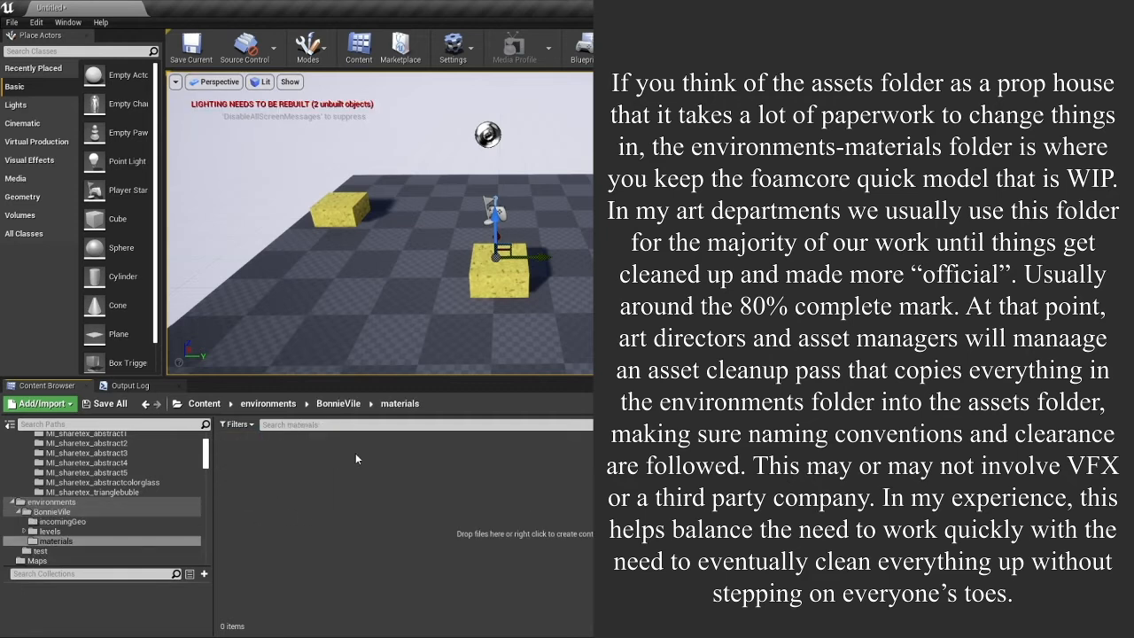
key("ctrl+v")
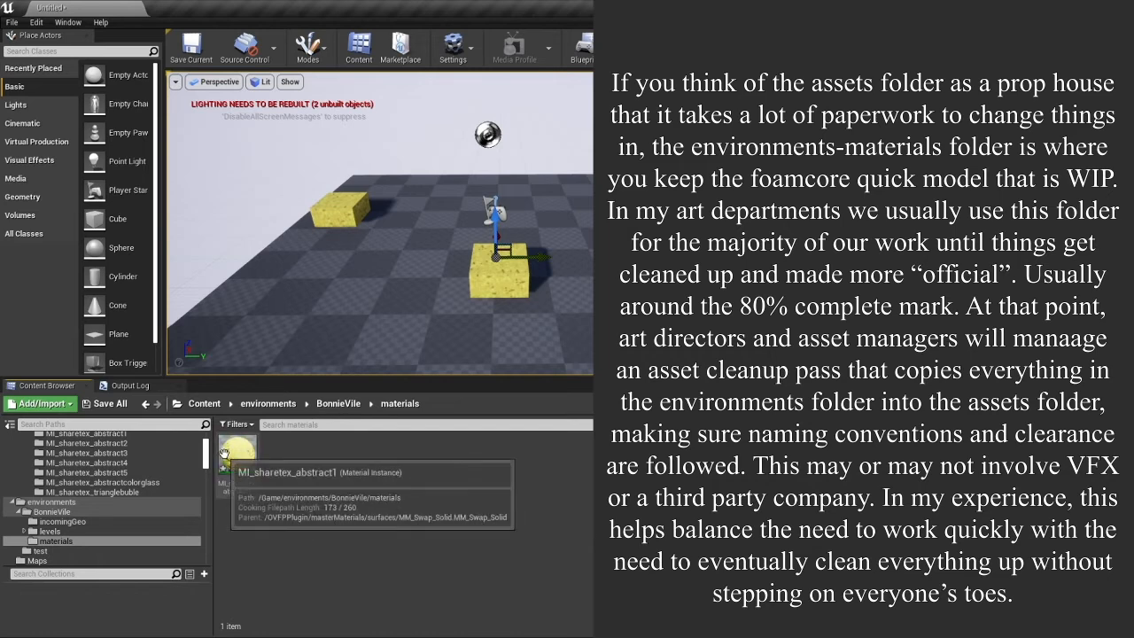
Rename the copied material instance in BonnieVile/materials by adding a BonnieVile suffix after MI_sharetex_abstract1.
left_click(252, 475)
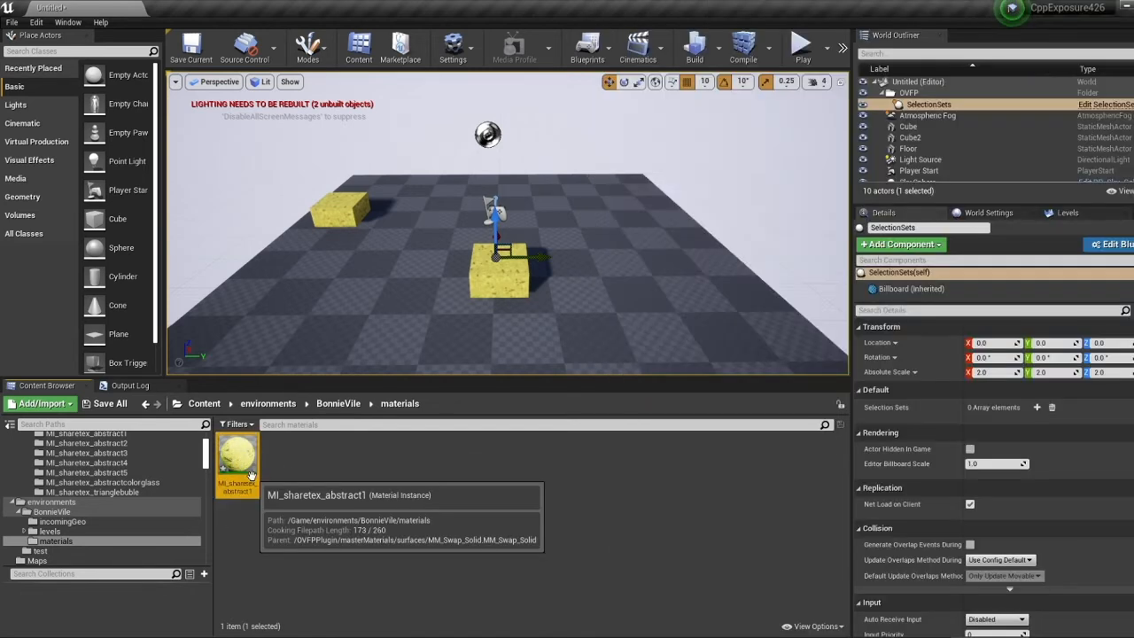
key("F2")
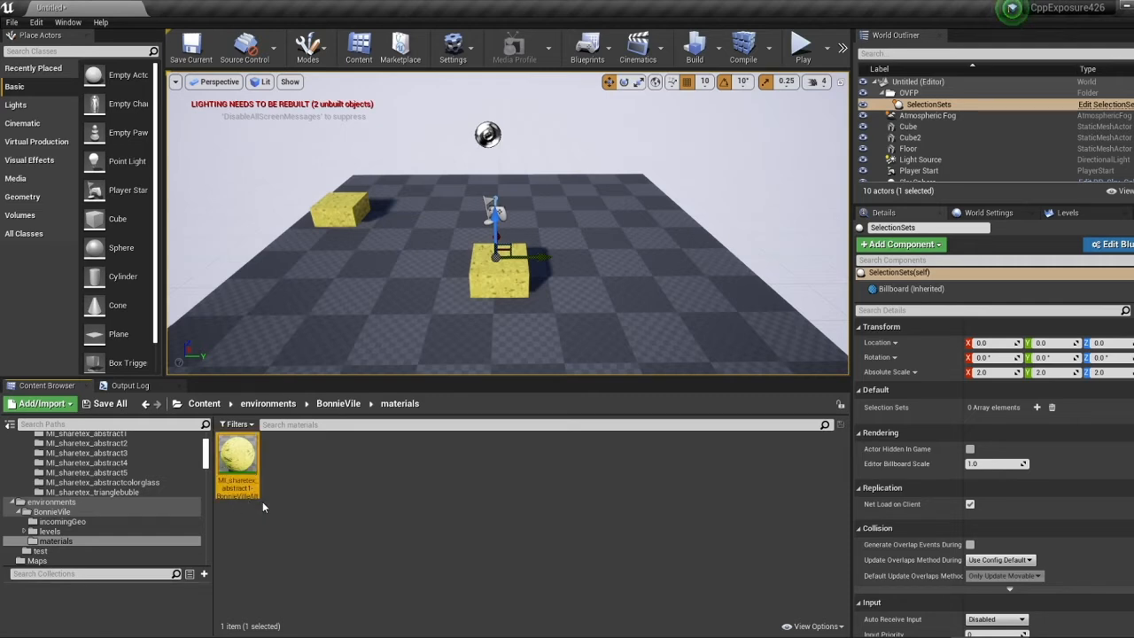
left_click(262, 502)
Open the renamed BonnieVile material instance and locate its parent material, MM_Swap_Solid, among the plugin's assets.
double_click(235, 458)
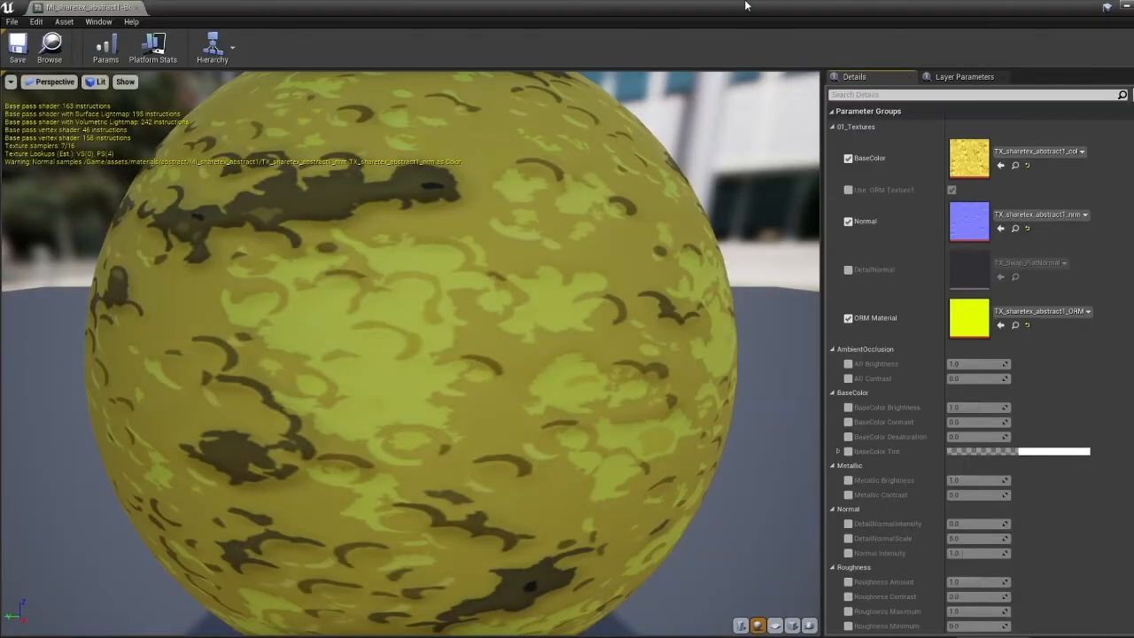
left_click_drag(747, 5, 848, 48)
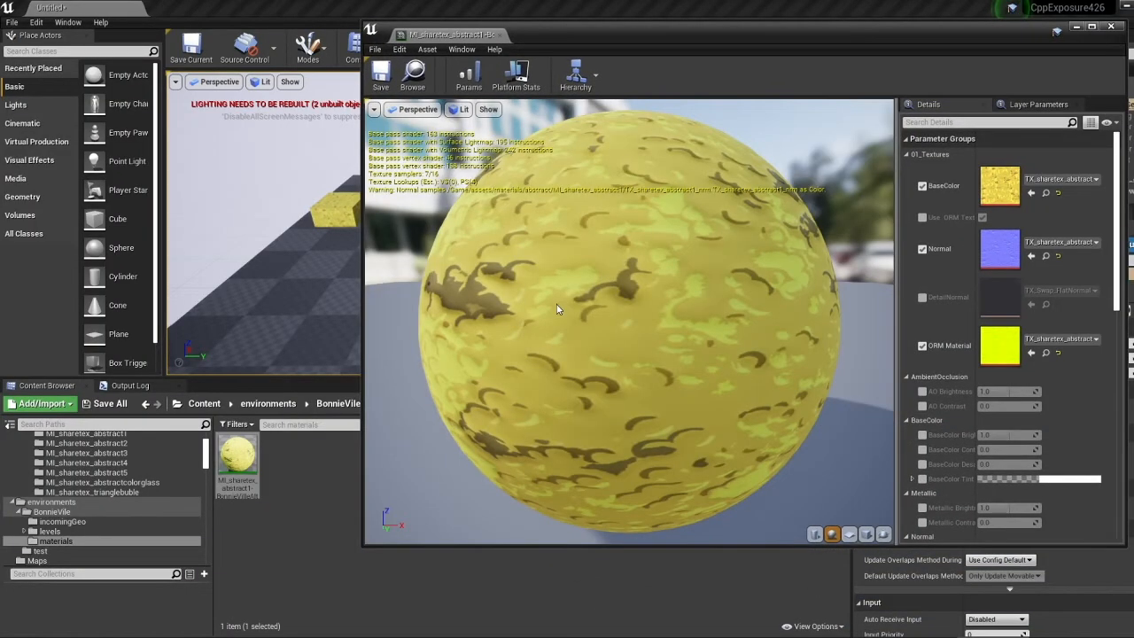
left_click_drag(557, 304, 623, 346)
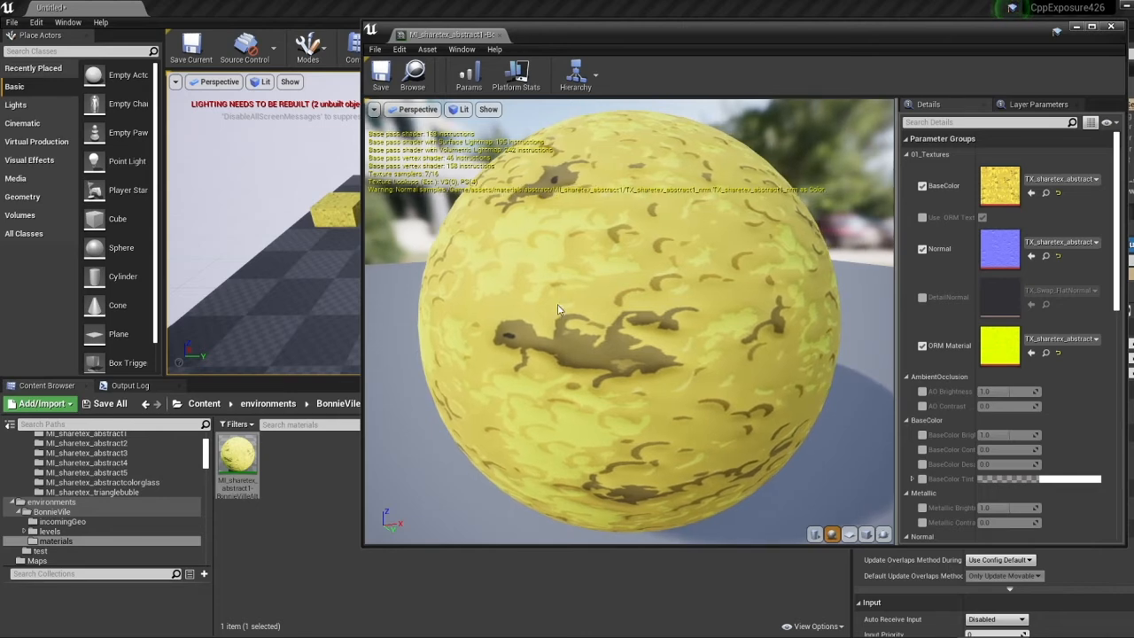
scroll(935, 388, "down", 3)
scroll(935, 387, "down", 10)
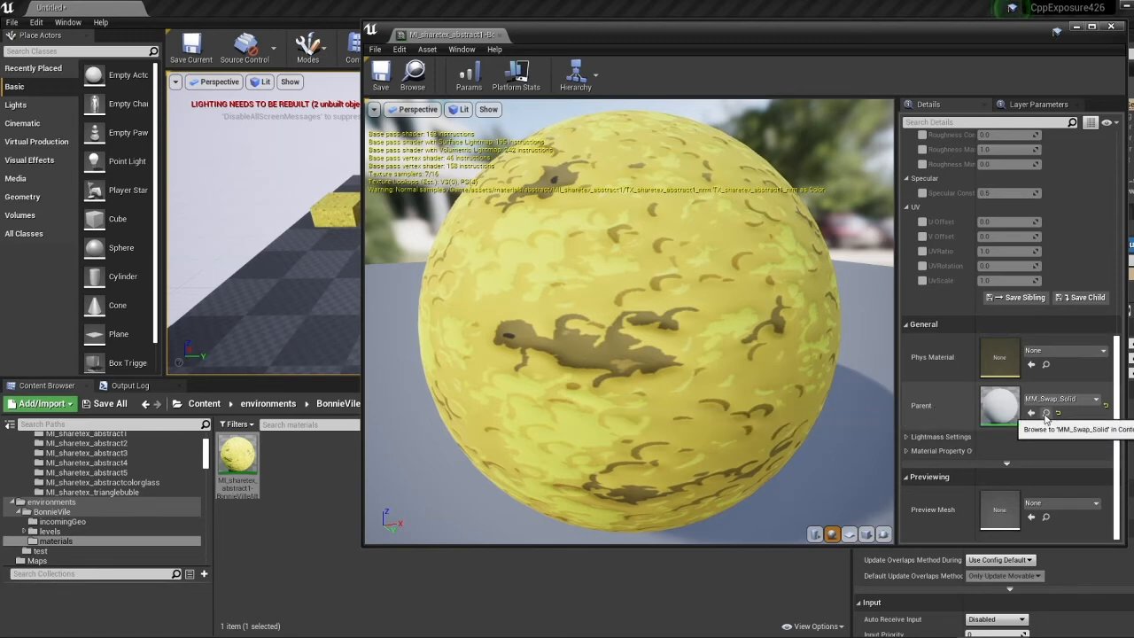
left_click(1046, 414)
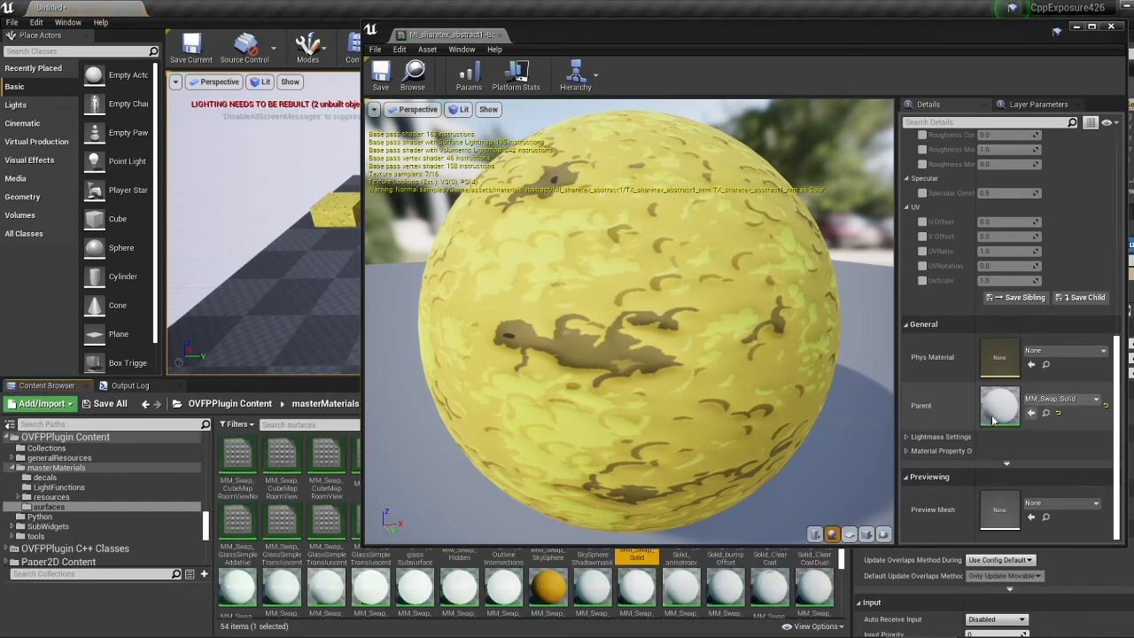
left_click_drag(575, 545, 573, 341)
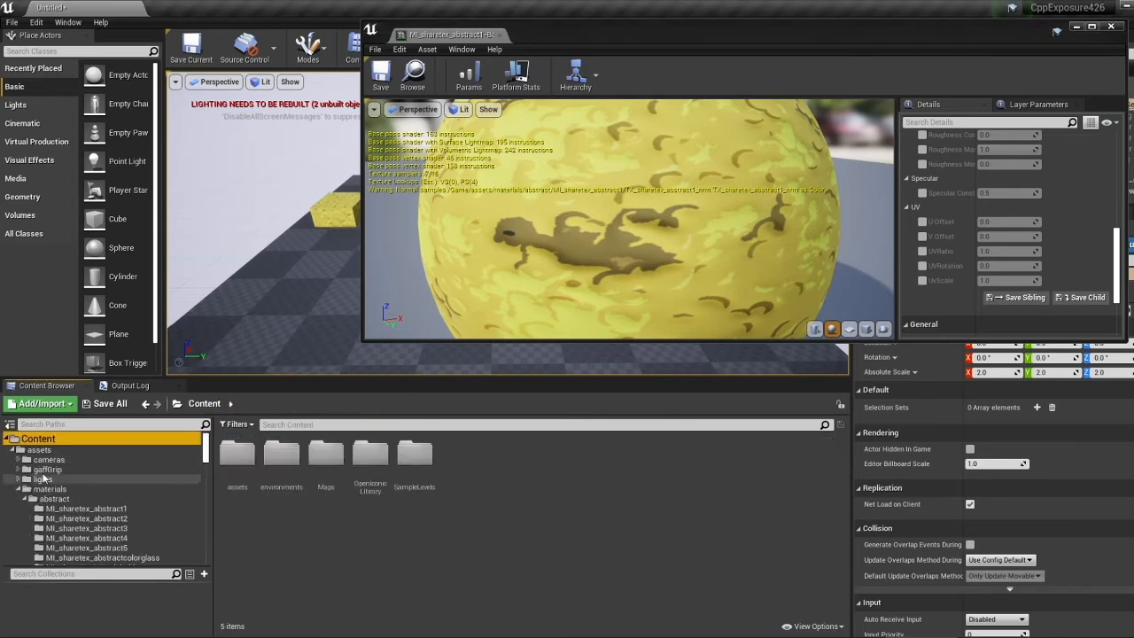
Collapse the assets folder and open OVFPPlugin Content/masterMaterials/surfaces, keeping the material instance editor open.
left_click(19, 450)
left_click(12, 451)
left_click(18, 460)
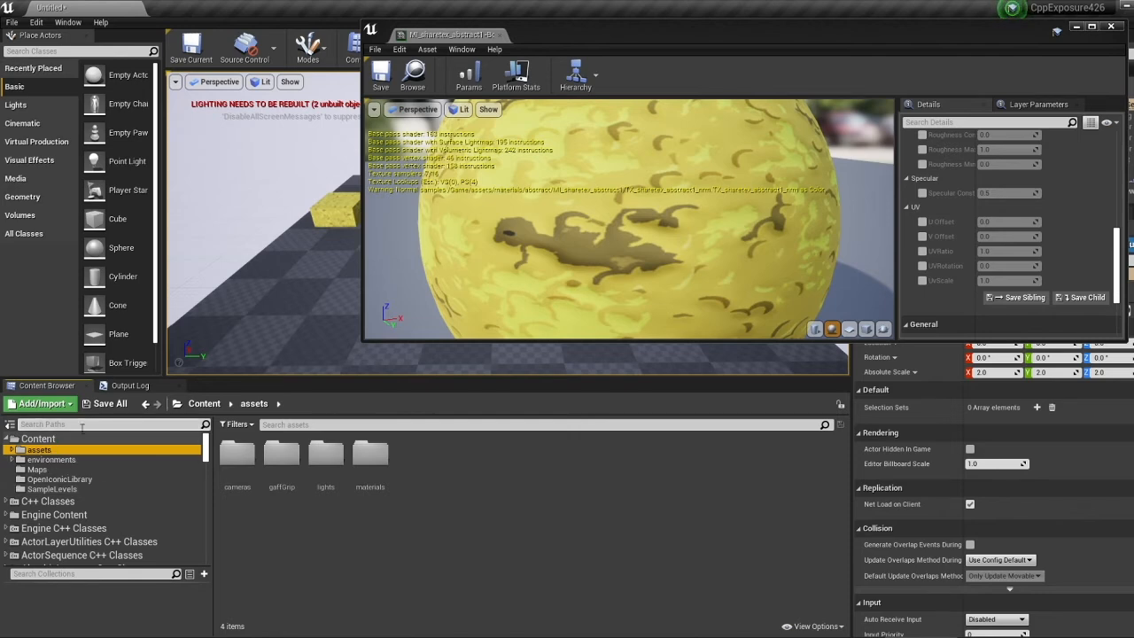
left_click(23, 424)
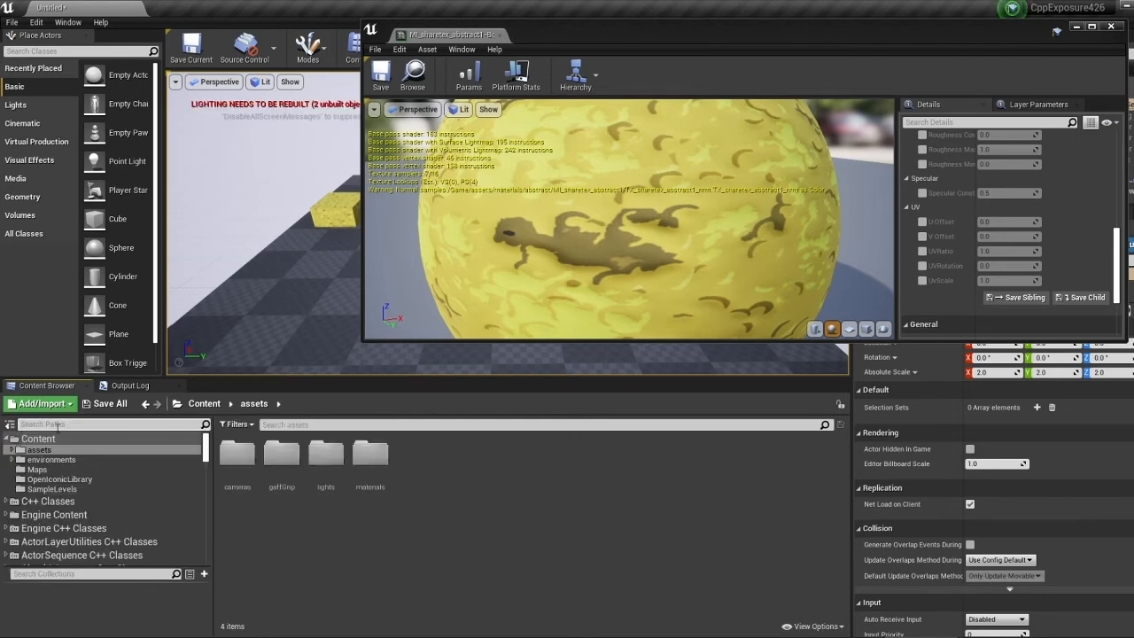
scroll(99, 500, "down", 15)
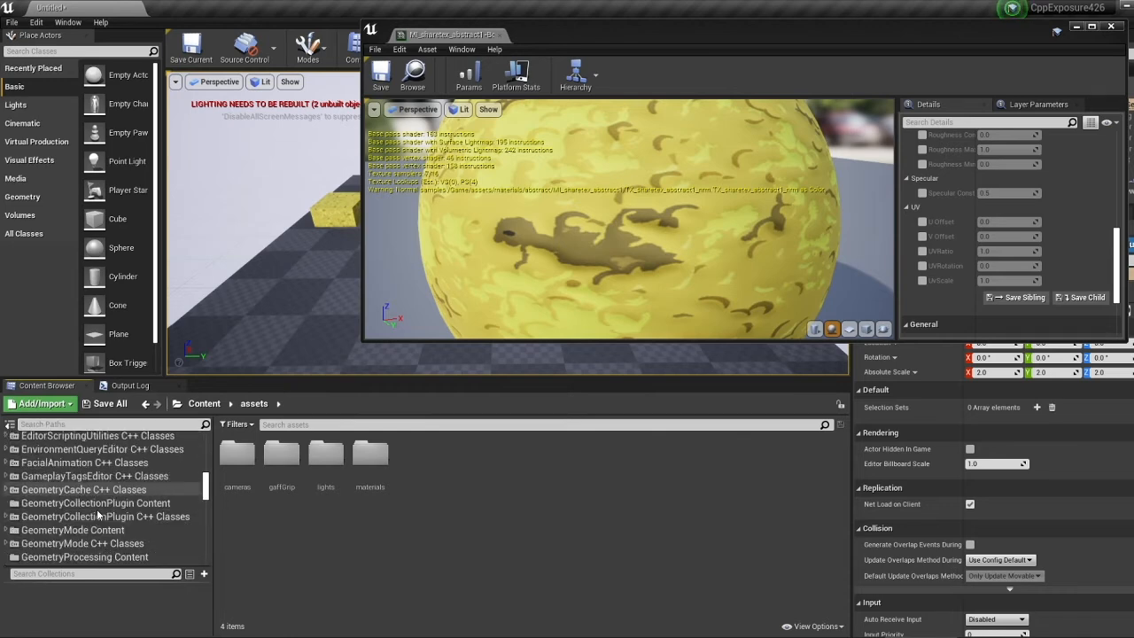
scroll(97, 514, "down", 10)
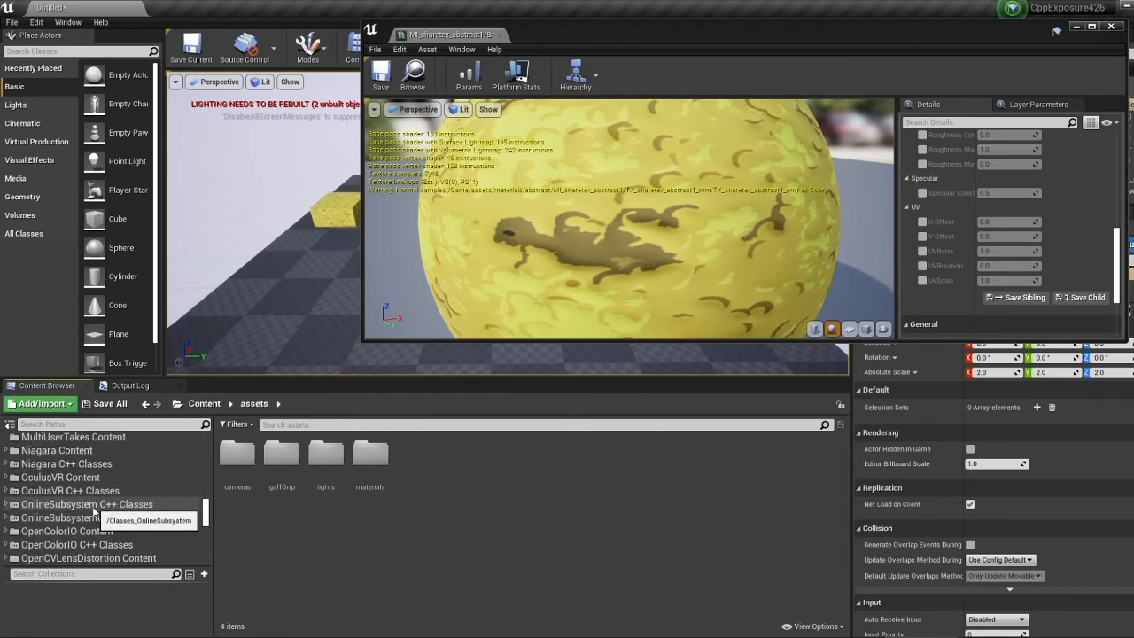
scroll(94, 512, "down", 3)
double_click(89, 540)
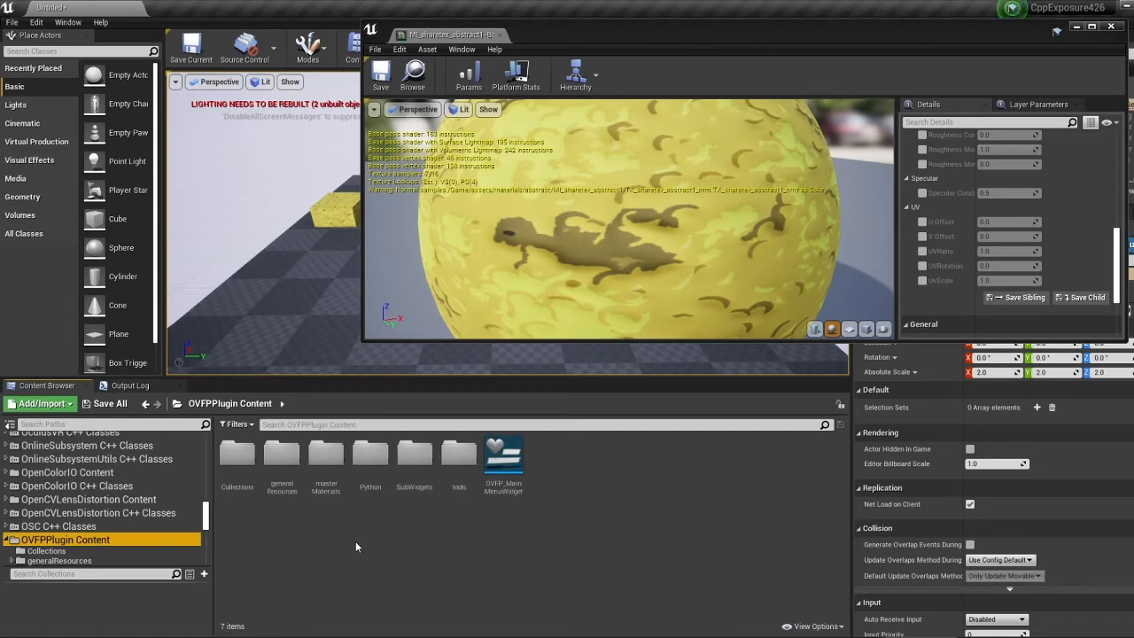
left_click(355, 547)
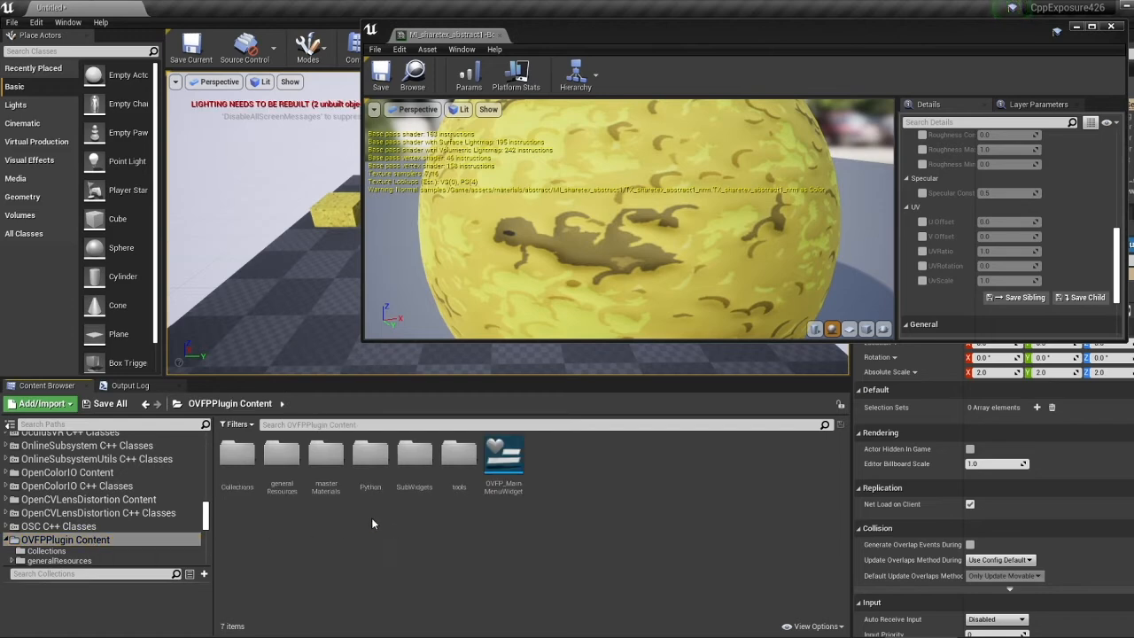
double_click(326, 457)
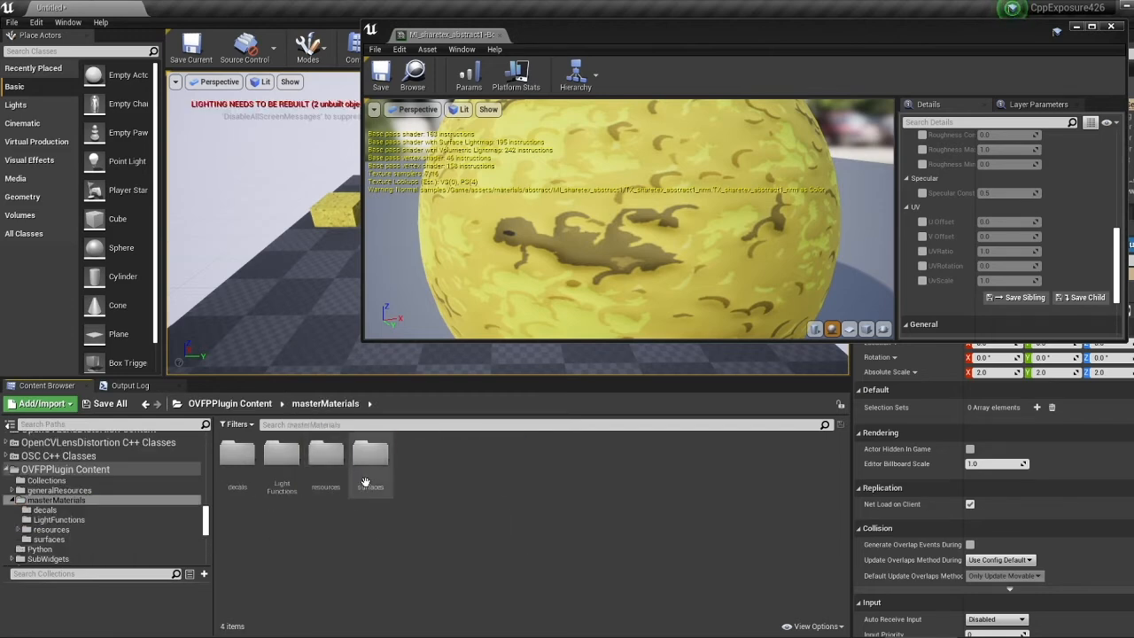
double_click(370, 453)
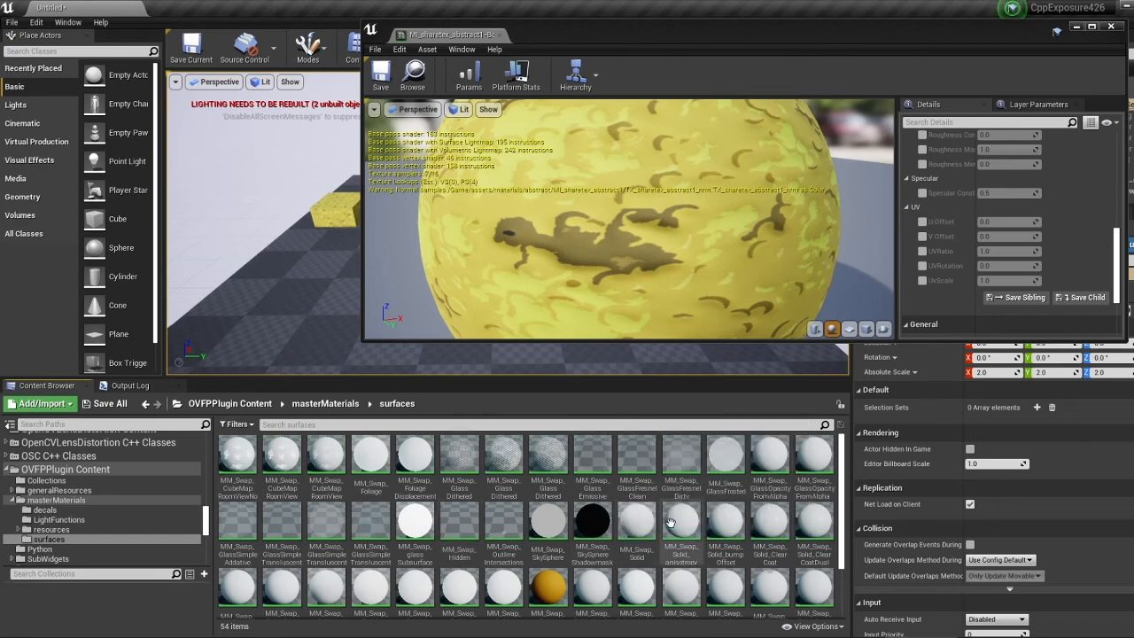
Set the BonnieVile material instance's parent to the MM_Swap_Solid_Gradient master material.
scroll(673, 523, "down", 1)
left_click_drag(675, 381, 676, 397)
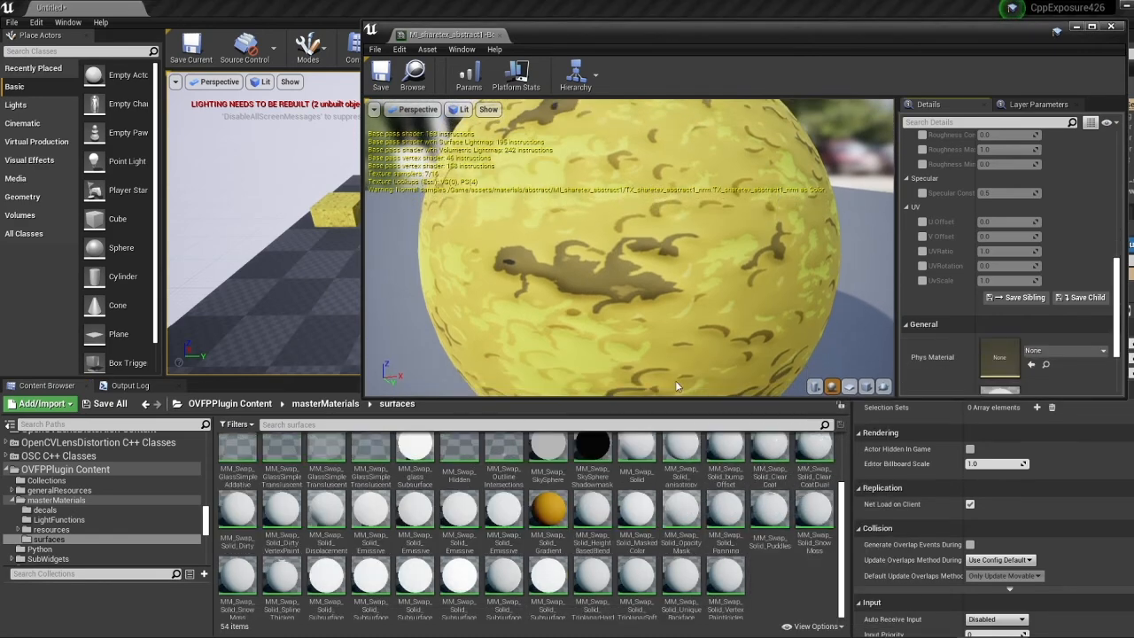
left_click_drag(666, 328, 607, 396)
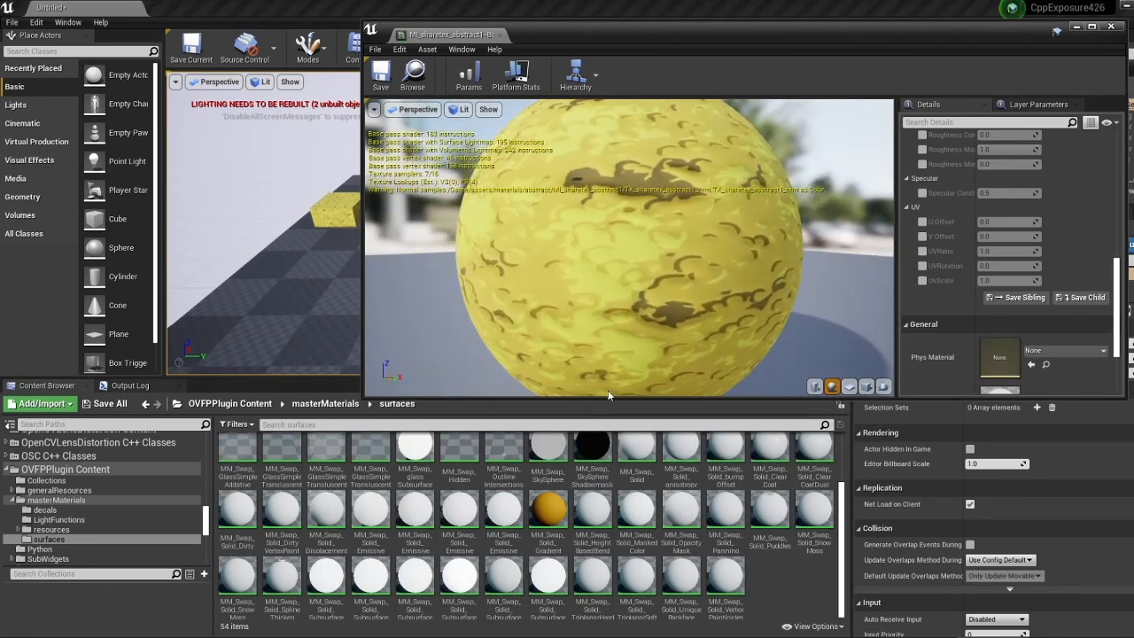
scroll(957, 305, "down", 2)
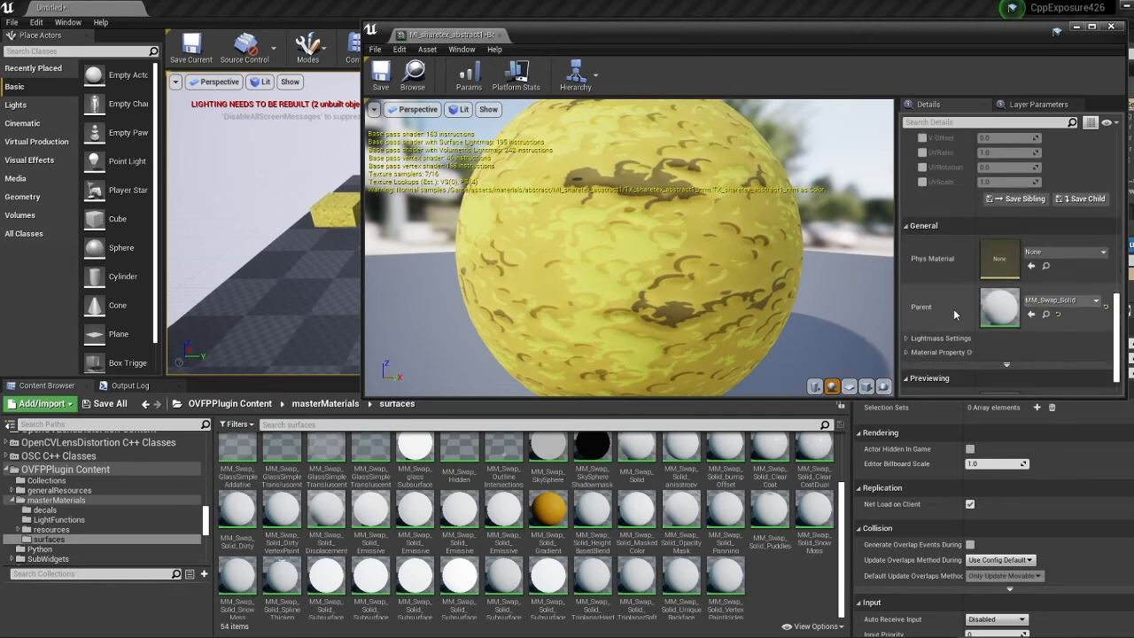
left_click(559, 509)
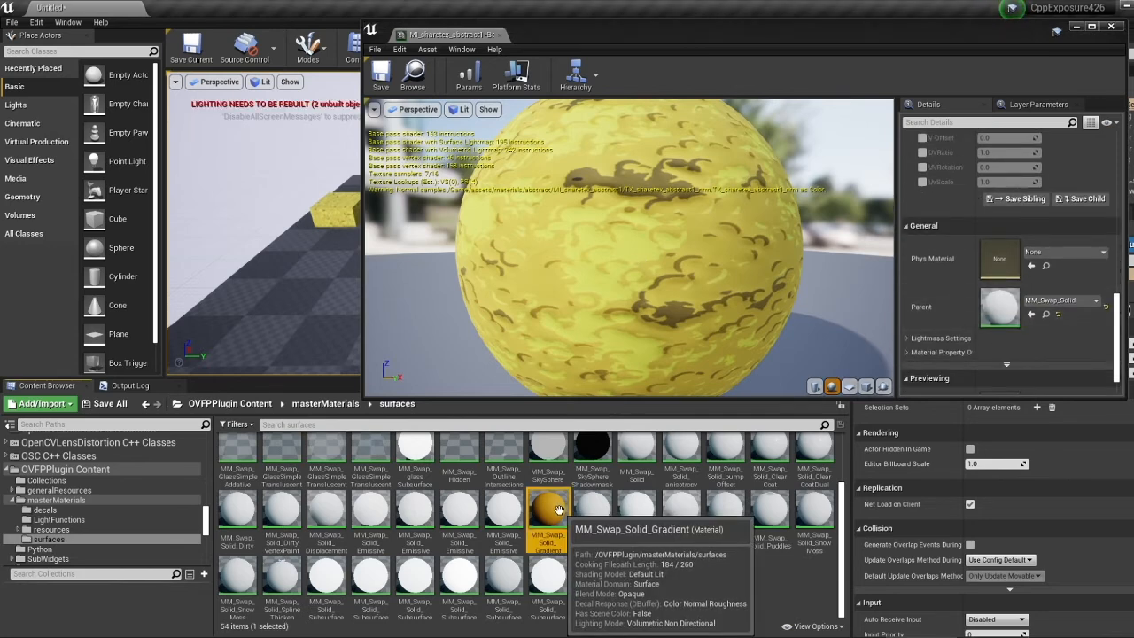
left_click_drag(558, 509, 995, 308)
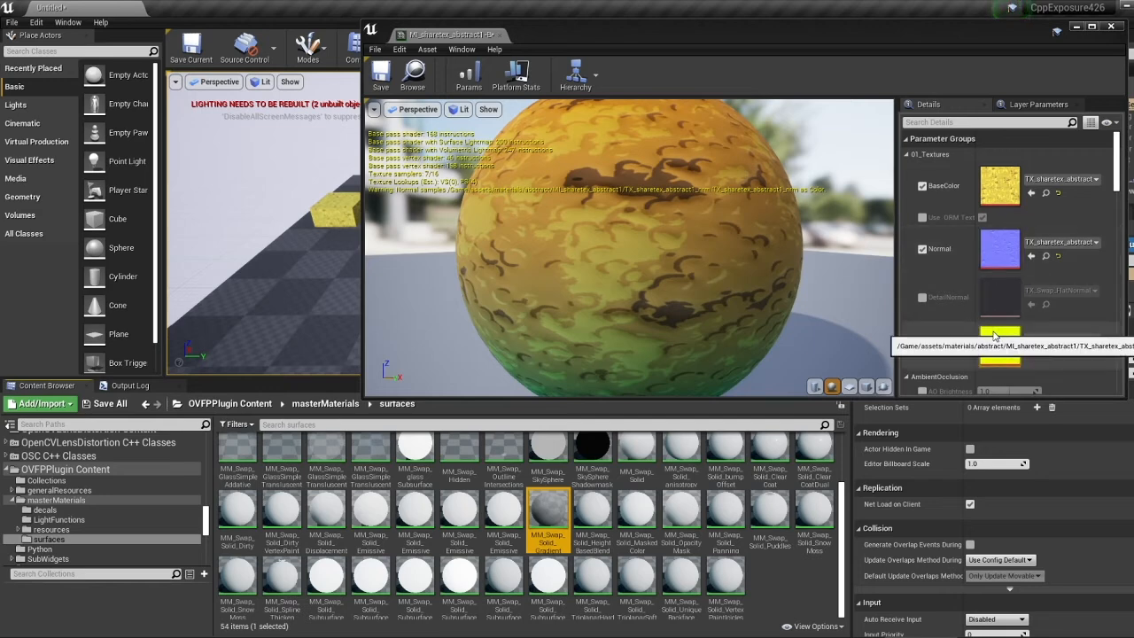
scroll(735, 465, "up", 2)
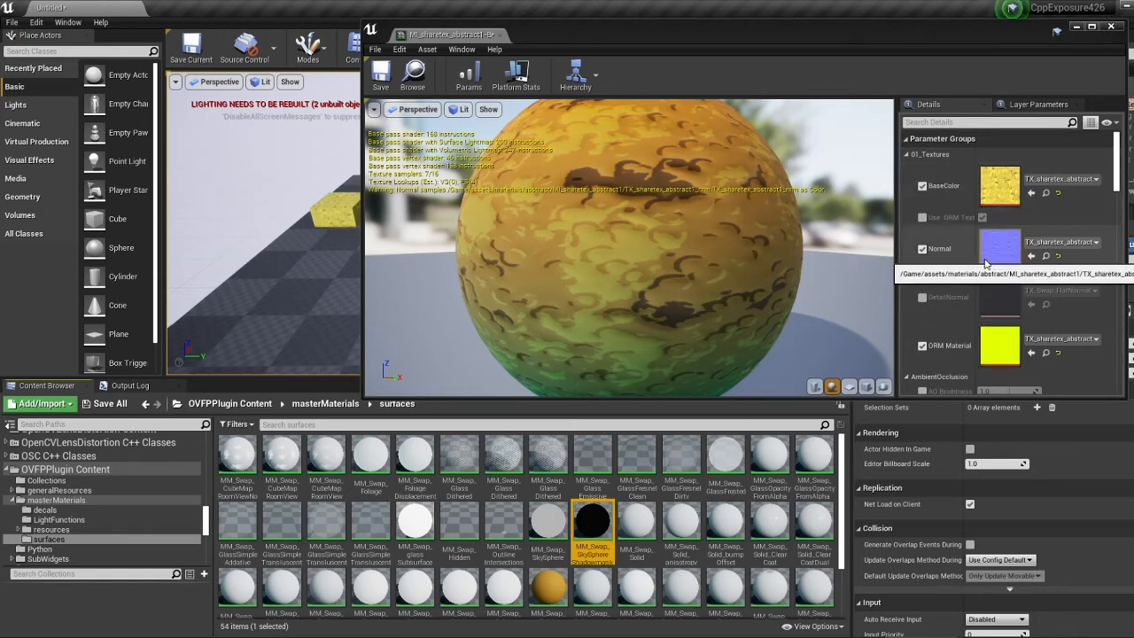
Override the Gradient High Color of the BonnieVile material instance with a magenta colour.
scroll(651, 261, "down", 4)
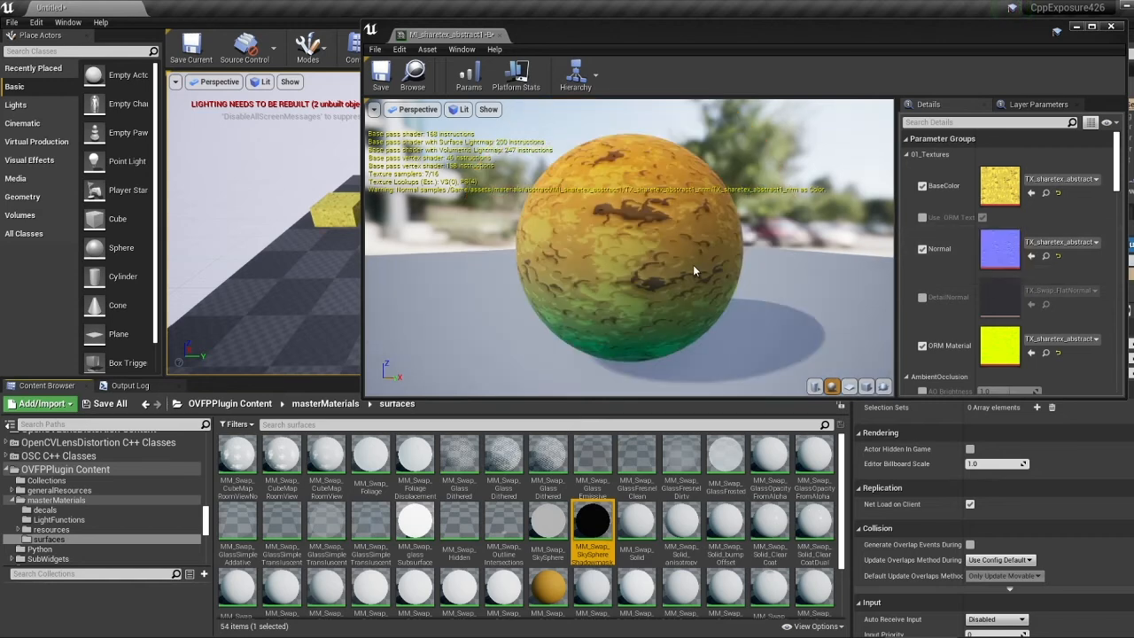
scroll(943, 248, "down", 3)
scroll(943, 248, "down", 5)
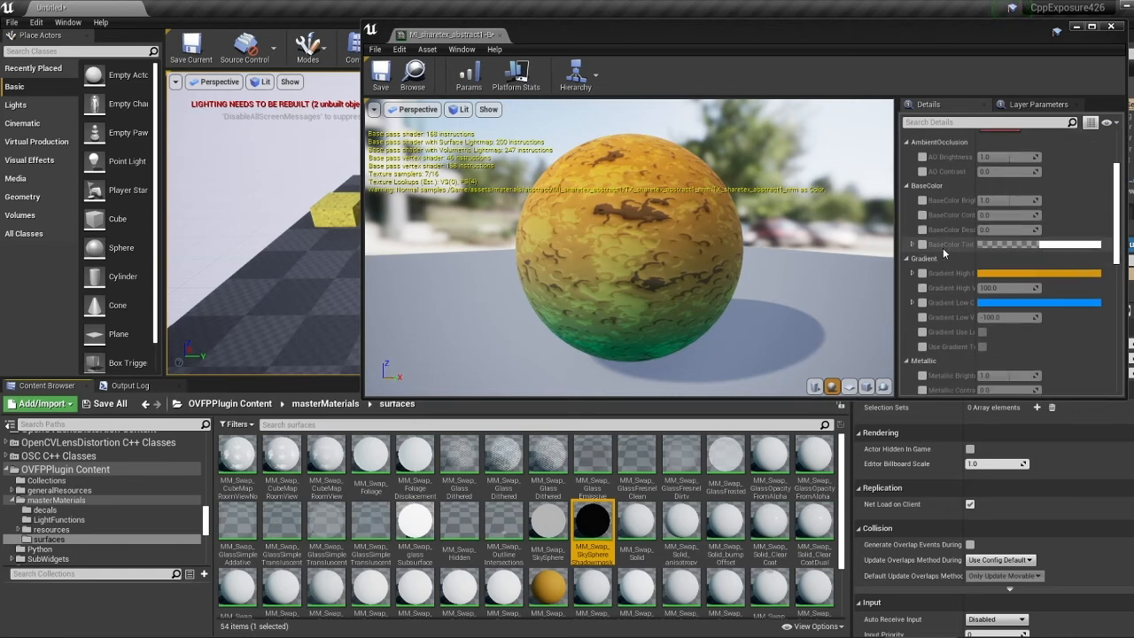
left_click(1014, 254)
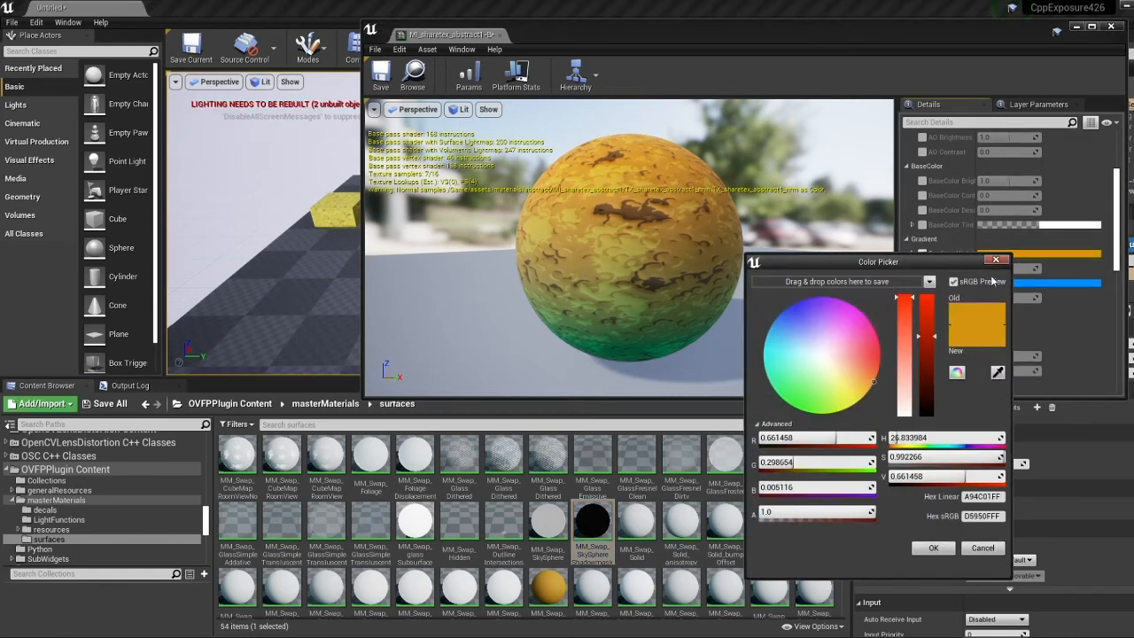
left_click_drag(856, 317, 864, 309)
left_click(934, 547)
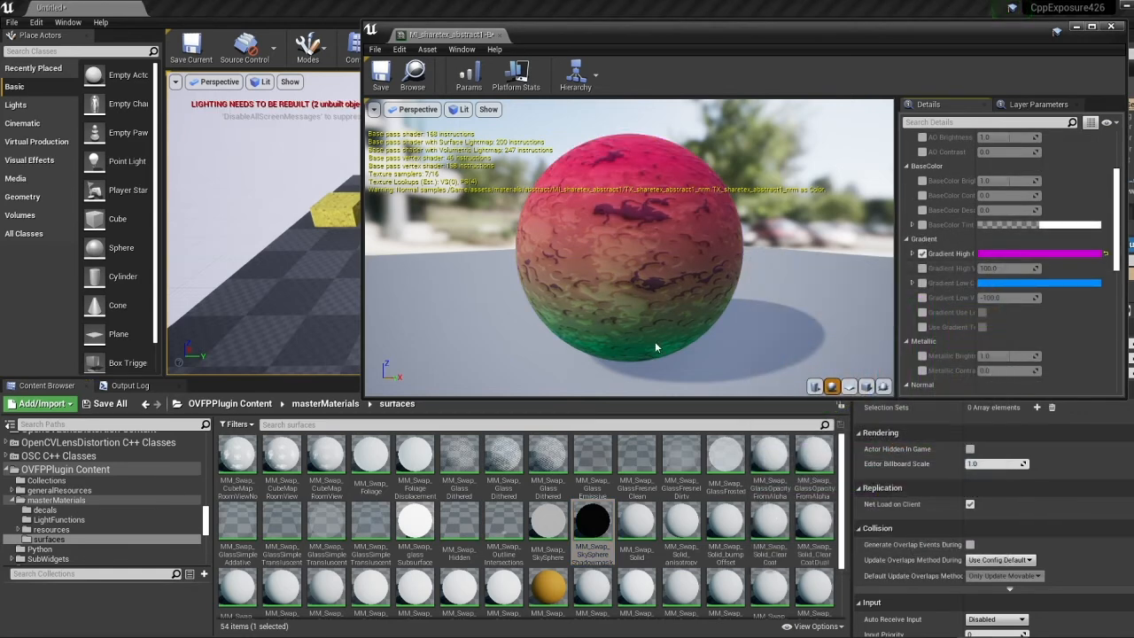
Widen the material instance's parameter area, enable the Gradient Use Local Space override, and check the gradient on the preview sphere.
left_click_drag(897, 304, 832, 304)
left_click(857, 312)
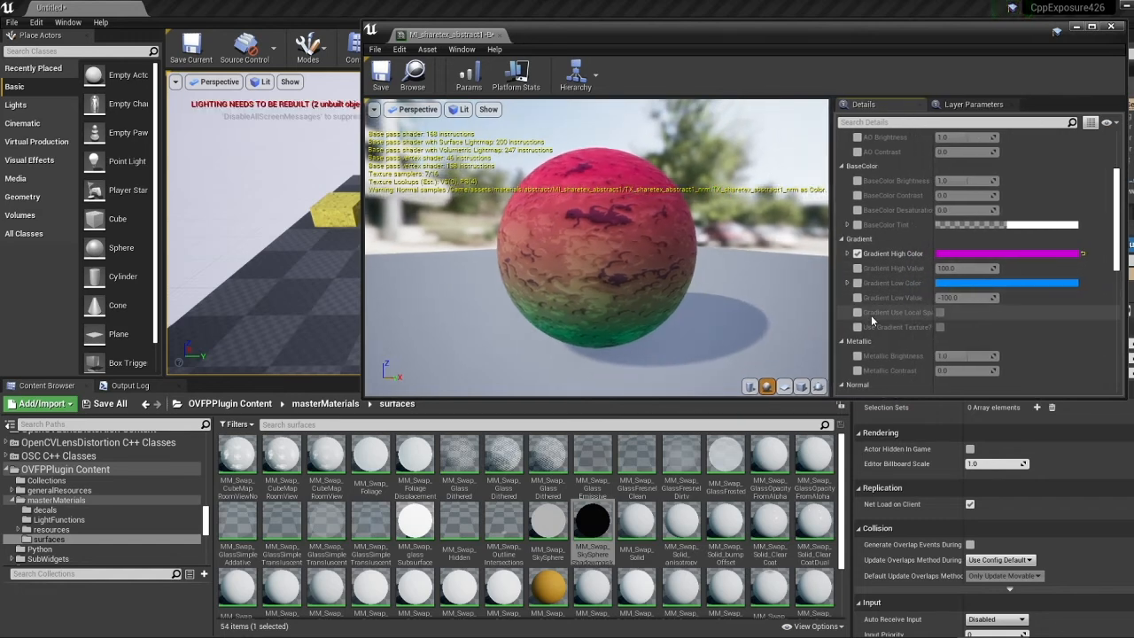
left_click(940, 312)
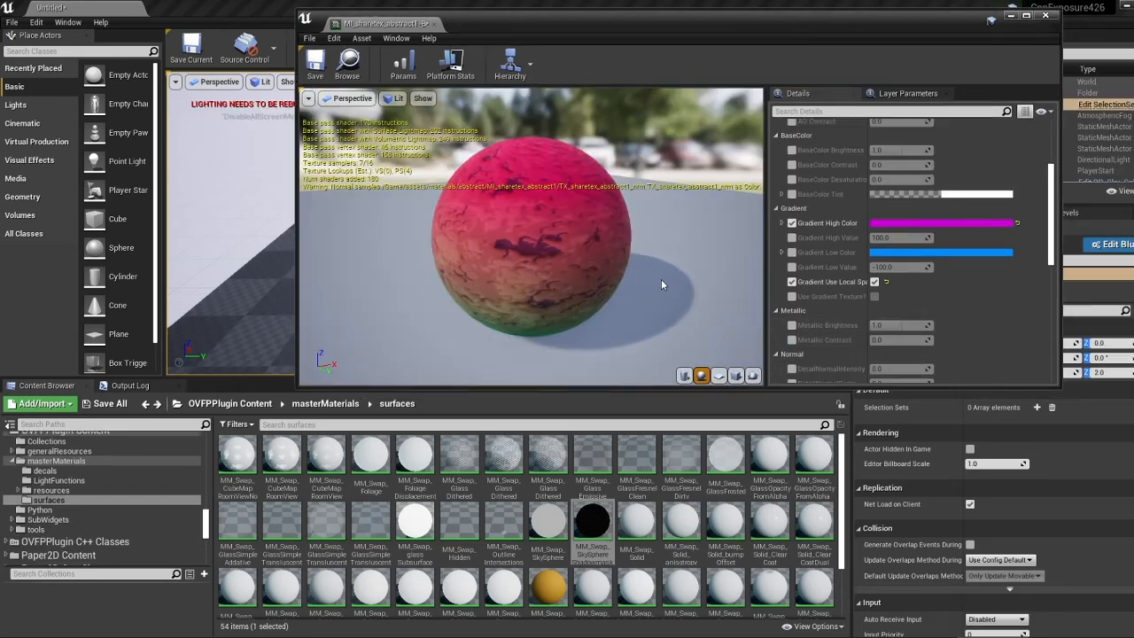
left_click_drag(662, 281, 621, 281)
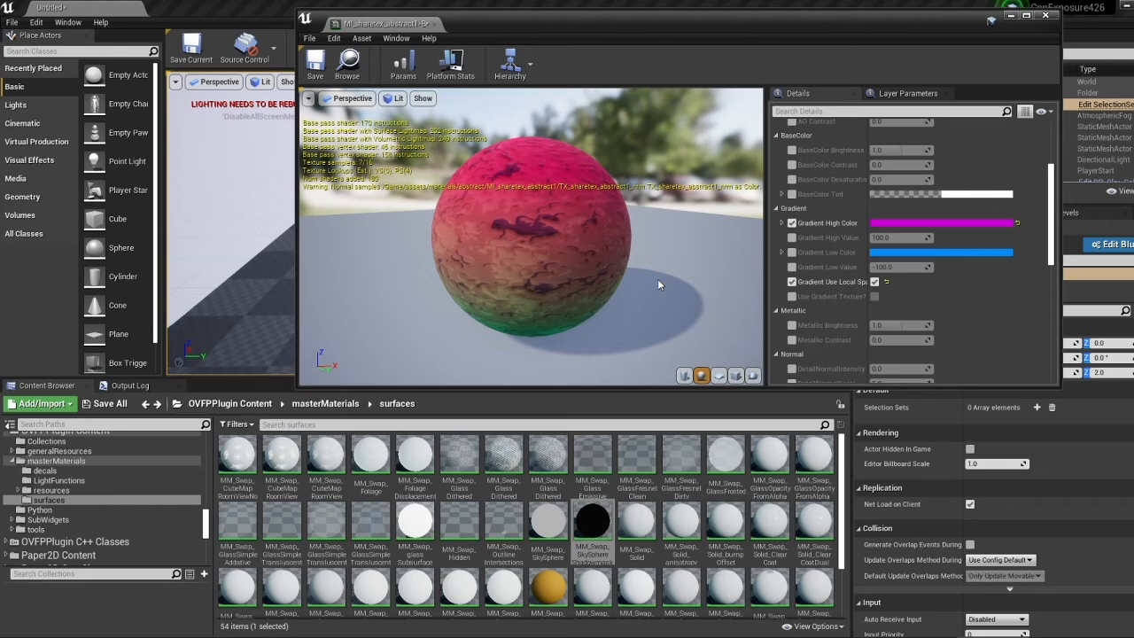
left_click_drag(598, 239, 593, 239)
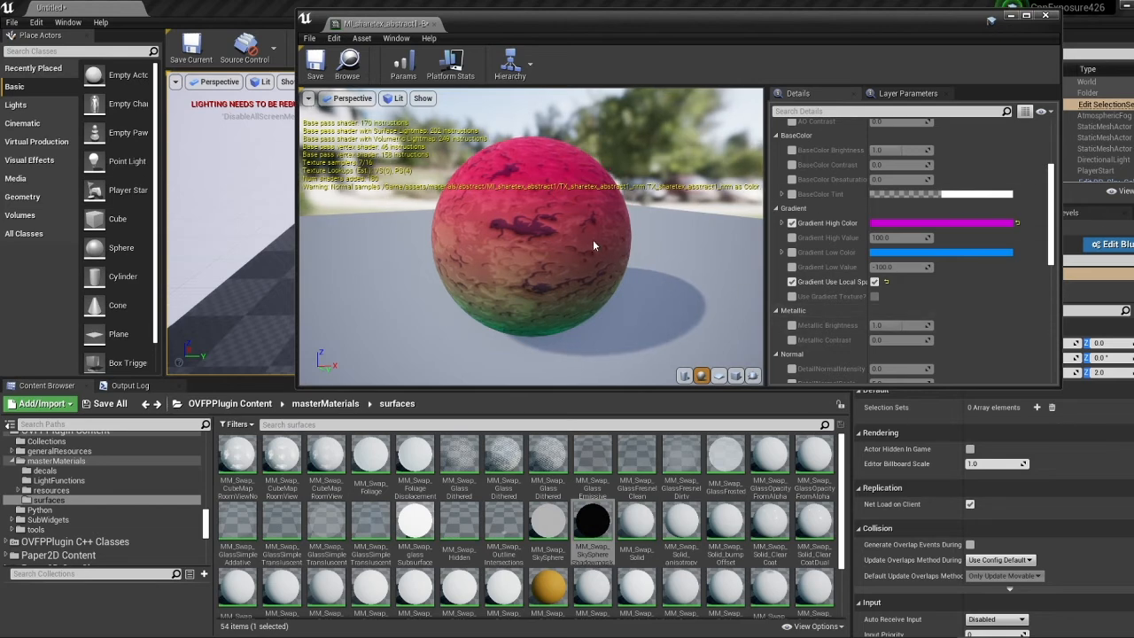
Locate the BonnieVile material instance among the assets, apply it to the cube in the level, and delete the floor.
key("ctrl+b")
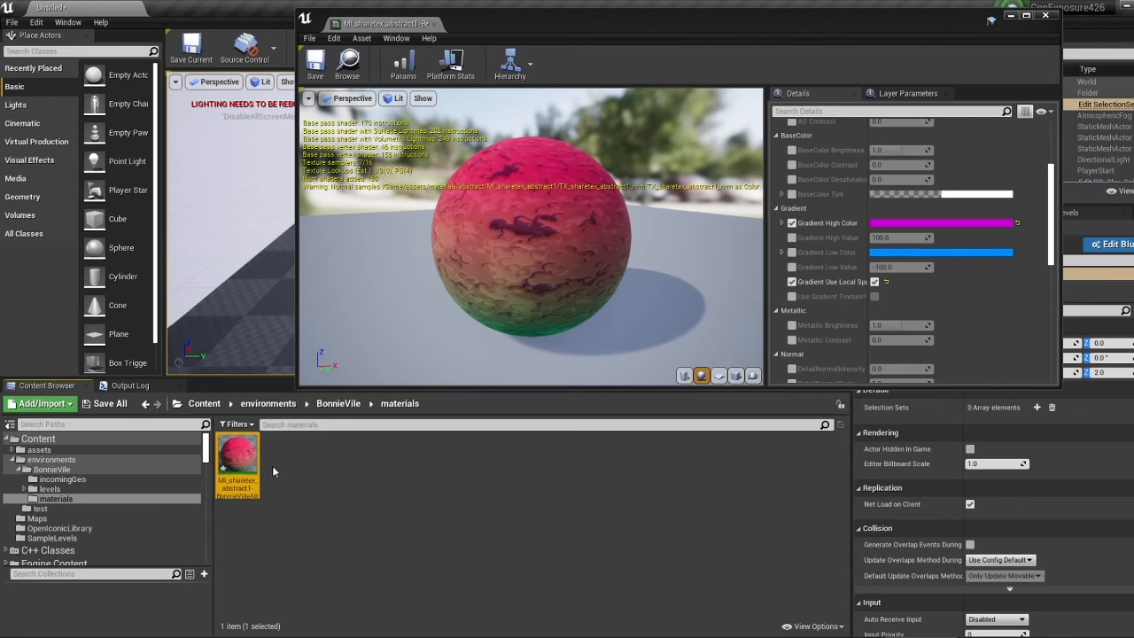
left_click_drag(635, 34, 837, 513)
left_click_drag(237, 461, 350, 217)
left_click(393, 298)
key("Delete")
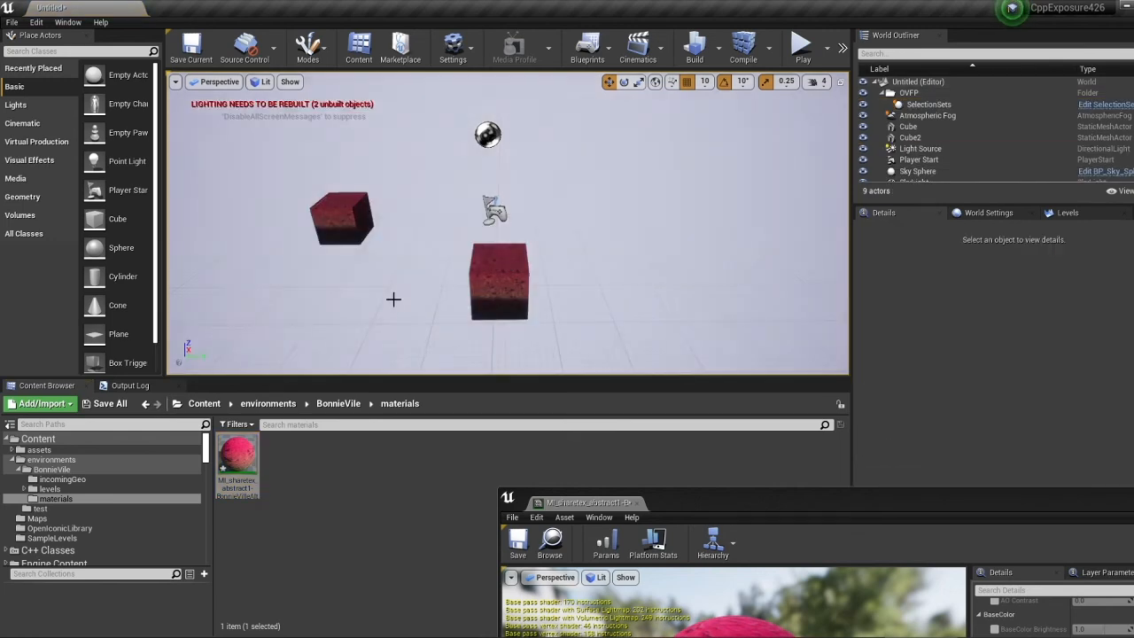
Override the material instance's Gradient Low Value with about -37.67 and lower its Gradient High Value, with the cube in close view.
right_click_drag(393, 299, 372, 253)
key("w")
mouse_move(435, 351)
right_mouse_down()
mouse_move(434, 310)
mouse_move(434, 351)
right_mouse_up()
key("w")
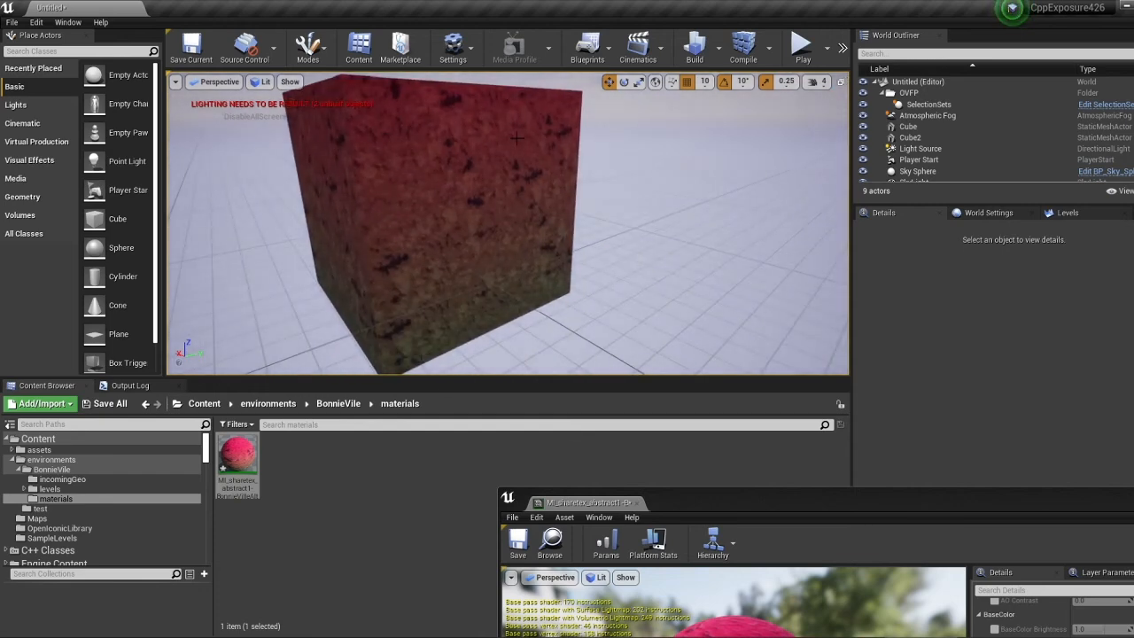
left_click_drag(872, 499, 632, 288)
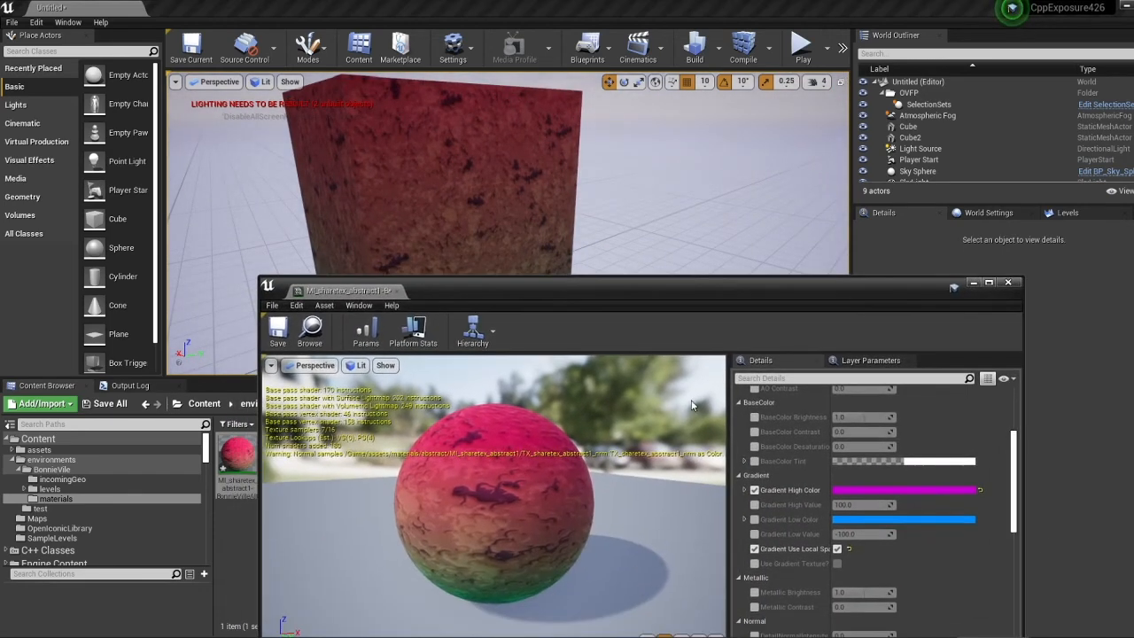
left_click(755, 533)
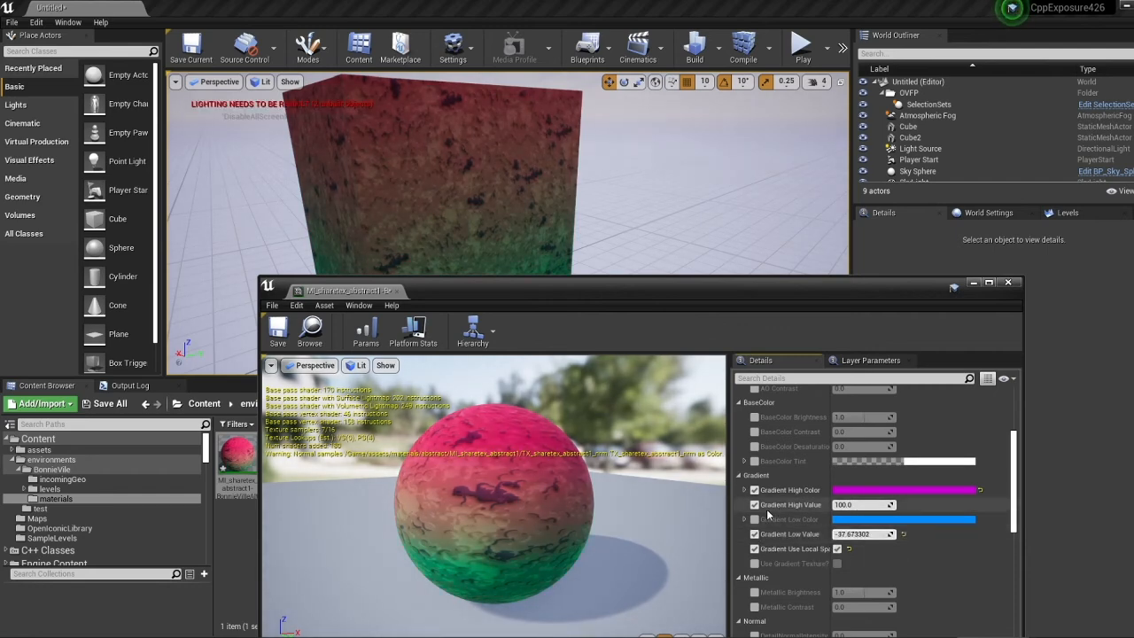
left_click_drag(856, 505, 833, 504)
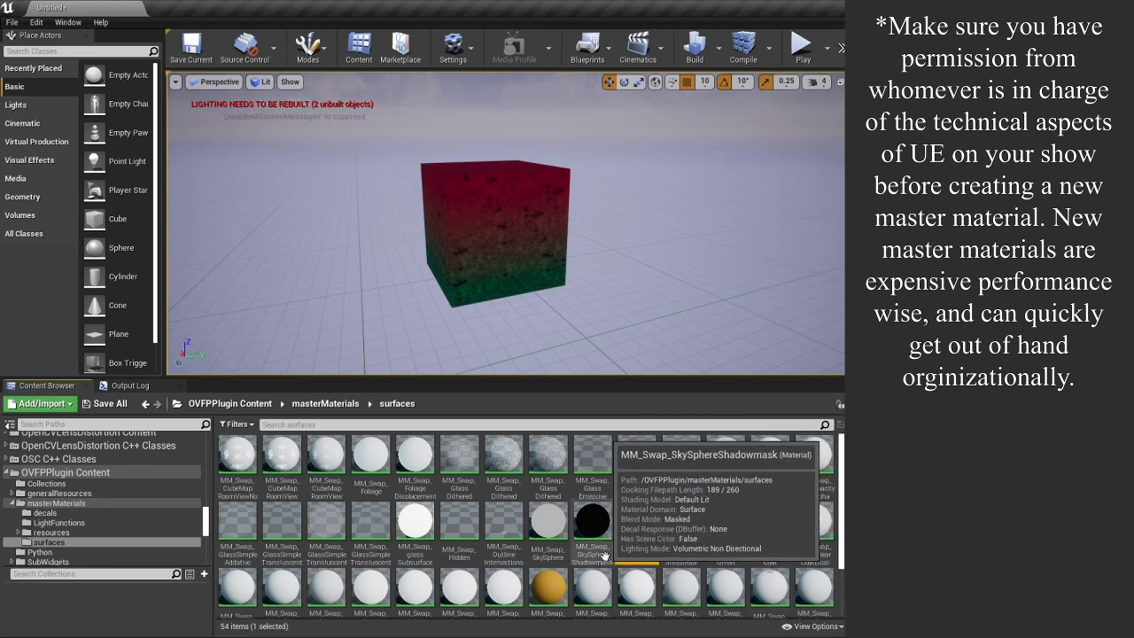
Open the MM_Swap_Solid master material from the surfaces folder and examine the material function nodes feeding its output.
left_click(642, 527)
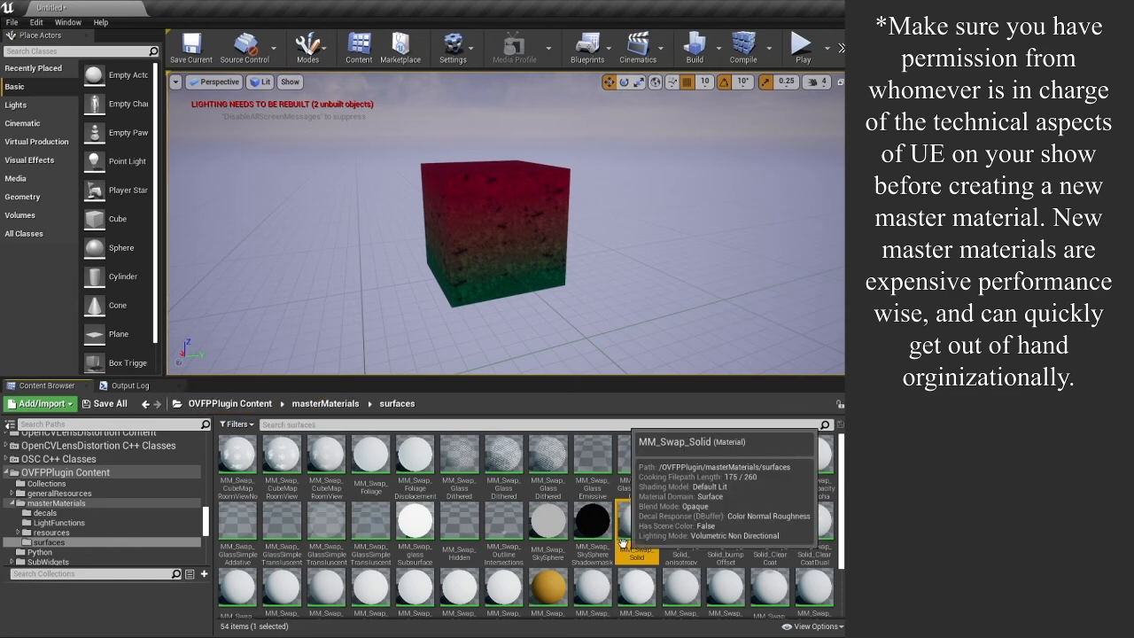
scroll(163, 481, "up", 20)
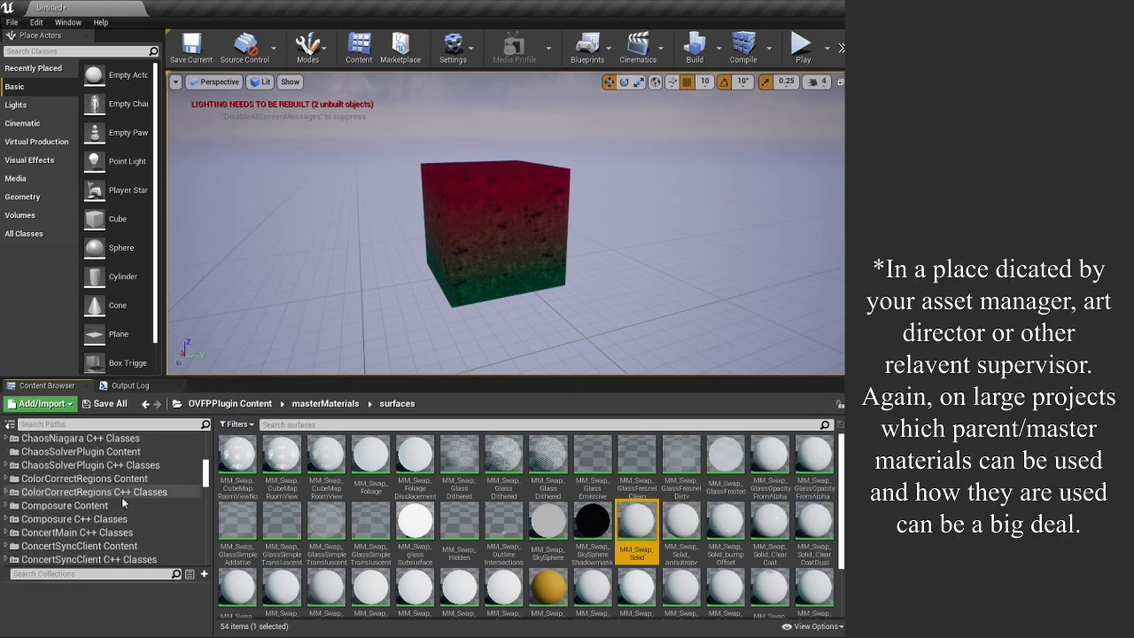
scroll(123, 502, "up", 5)
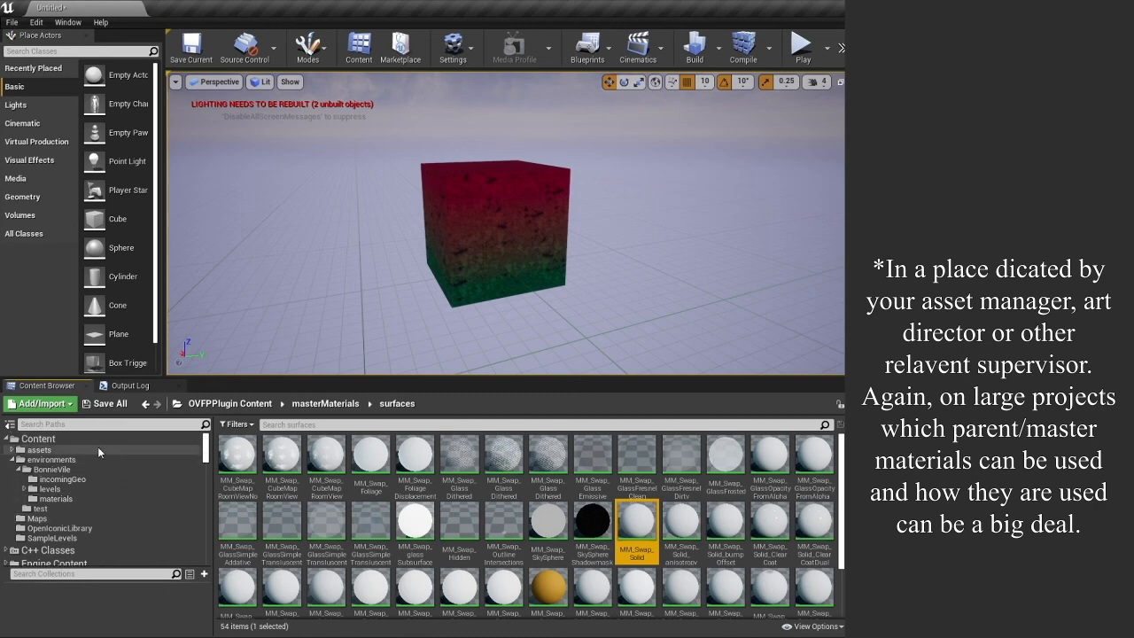
mouse_move(632, 524)
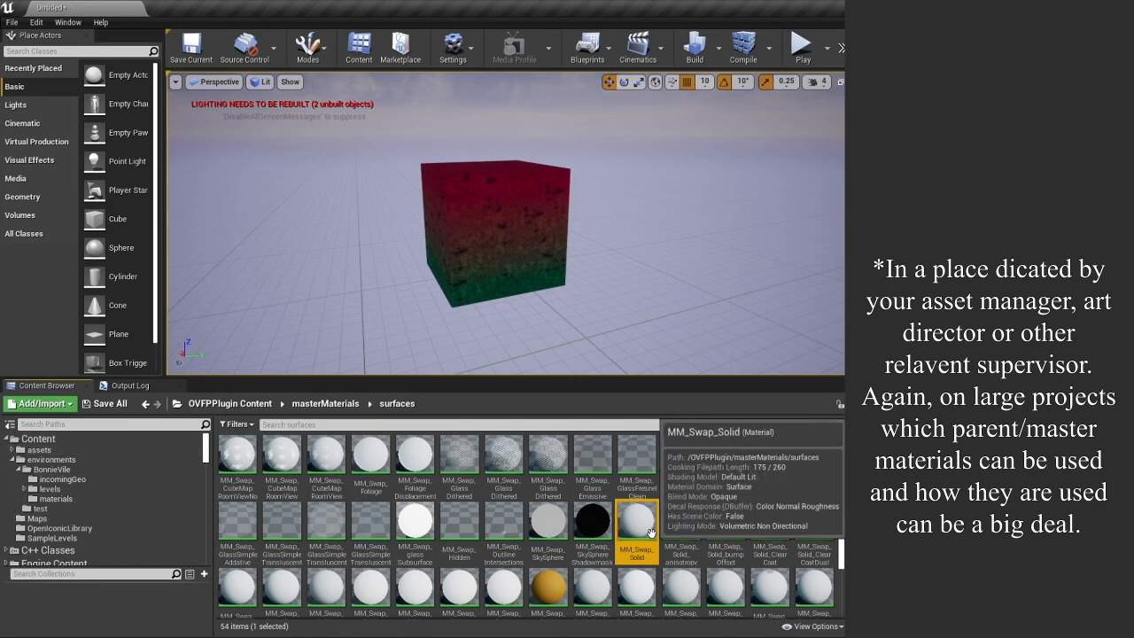
double_click(632, 524)
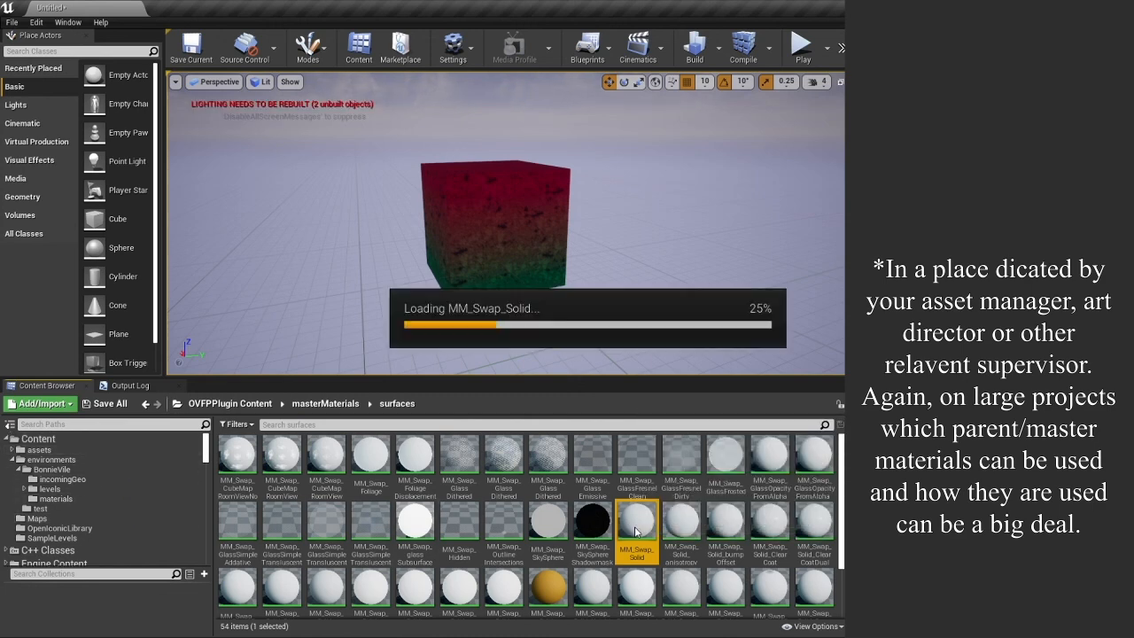
double_click(647, 457)
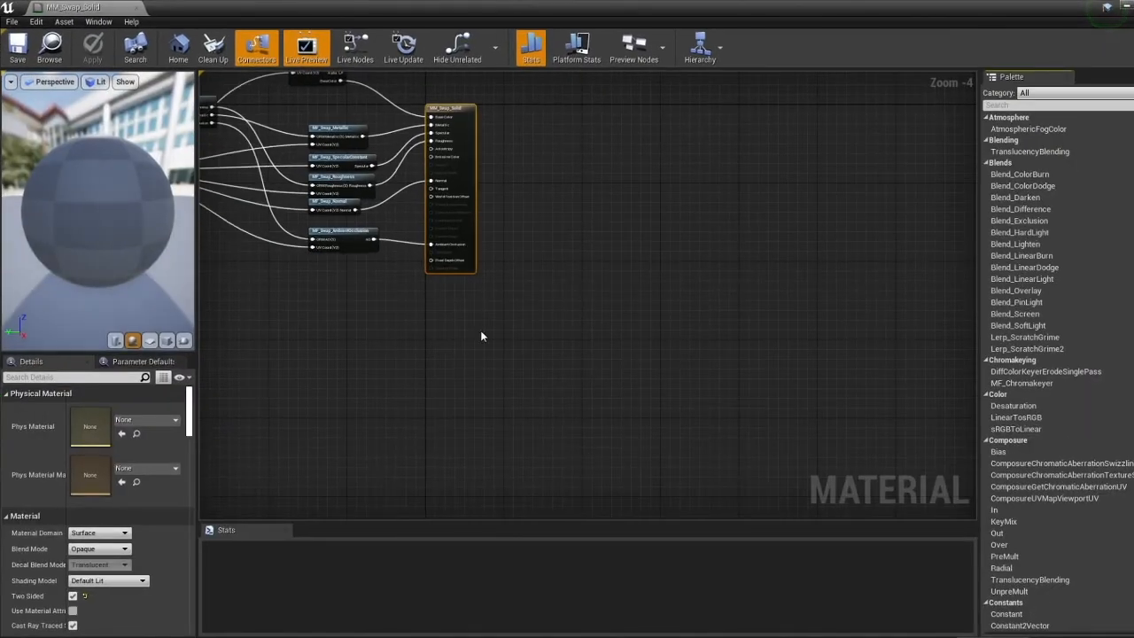
right_click_drag(423, 268, 658, 435)
scroll(512, 358, "up", 3)
scroll(512, 354, "up", 1)
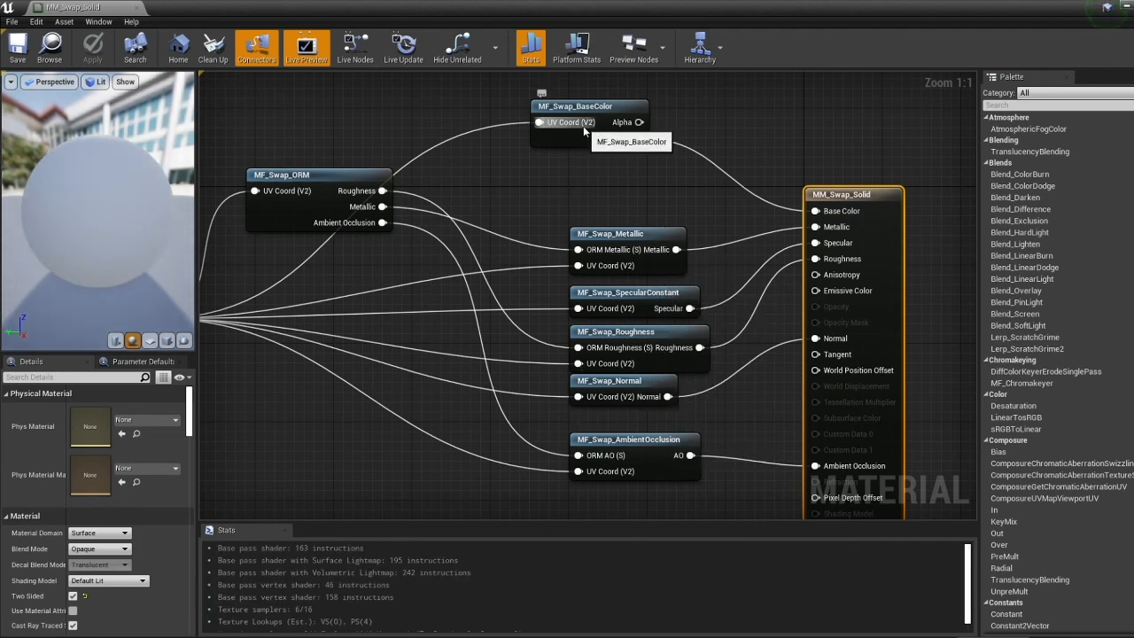
left_click(660, 205)
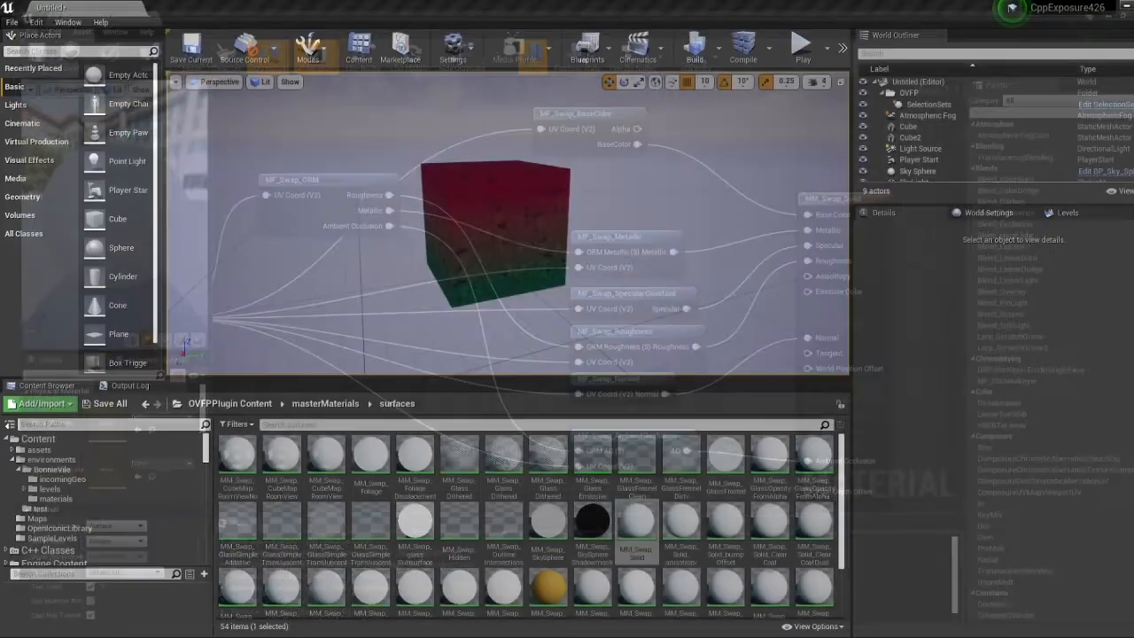